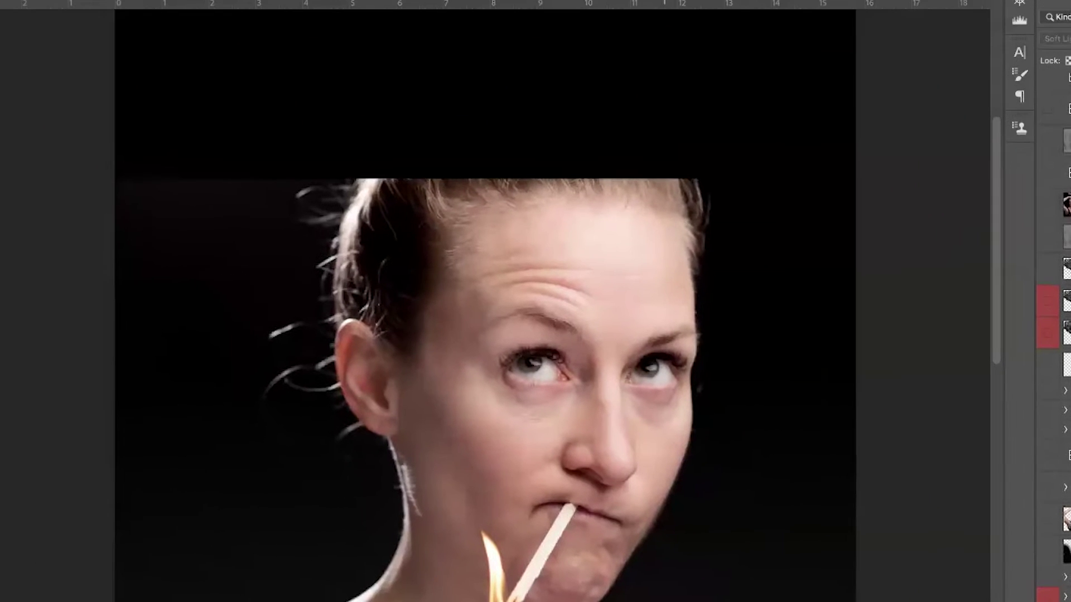
# Pan up to the top of the portrait and hide Layer 7 to reveal the flyaway hairs
pyautogui.moveTo(670, 393); pyautogui.dragTo(686, 541)
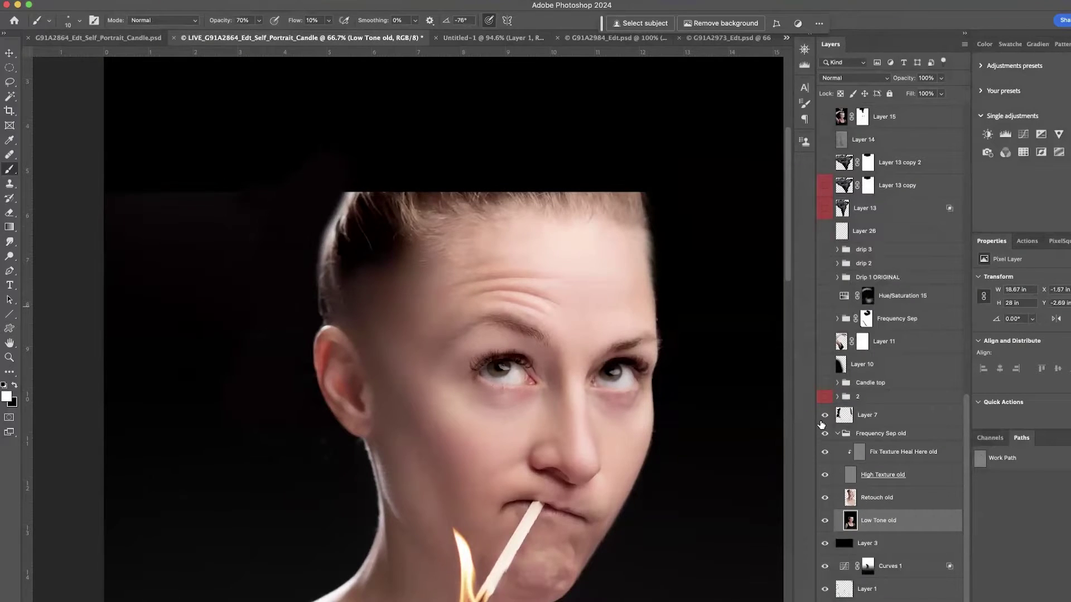
pyautogui.click(823, 417)
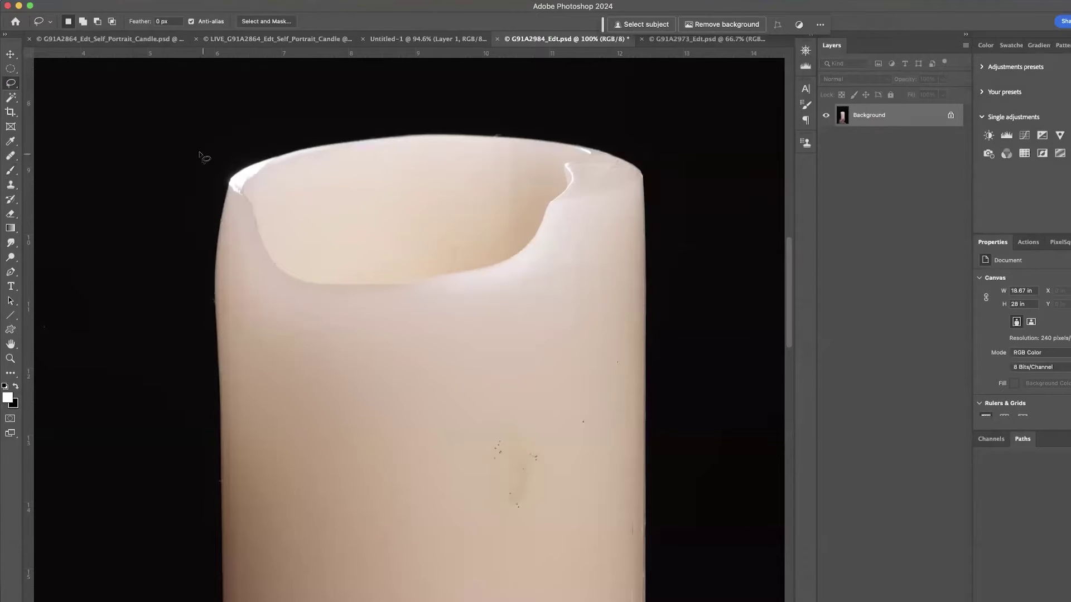
# Lasso around the candle top, then subtract the black background with the Magic Wand
pyautogui.moveTo(205, 153)
pyautogui.mouseDown()
pyautogui.moveTo(242, 126)
pyautogui.moveTo(371, 106)
pyautogui.moveTo(518, 98)
pyautogui.moveTo(600, 108)
pyautogui.moveTo(657, 136)
pyautogui.moveTo(684, 198)
pyautogui.moveTo(695, 279)
pyautogui.mouseUp()
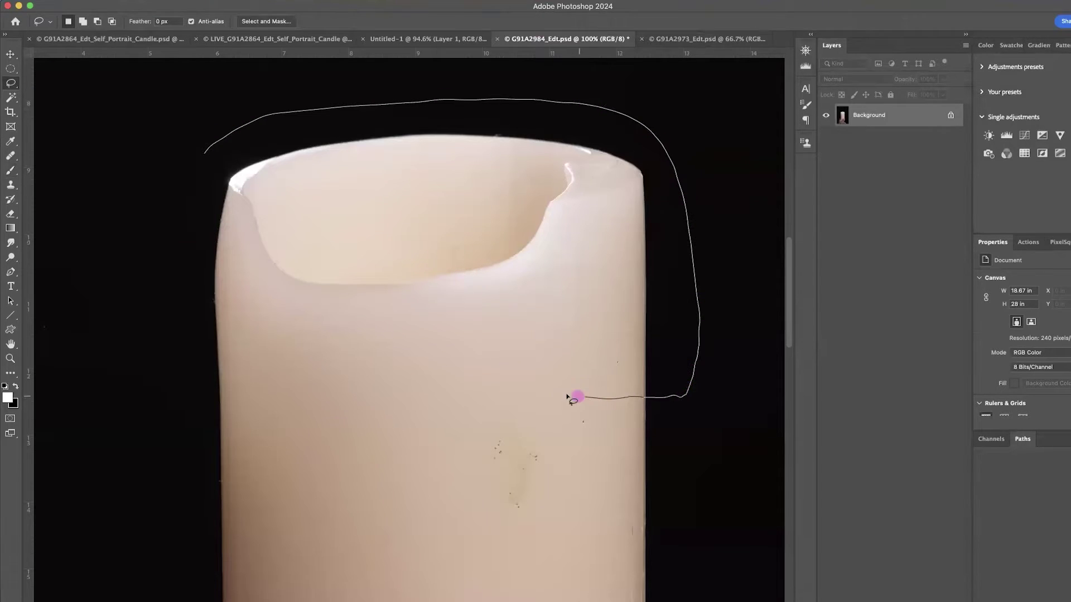
pyautogui.moveTo(574, 398); pyautogui.dragTo(153, 216)
pyautogui.press('w')
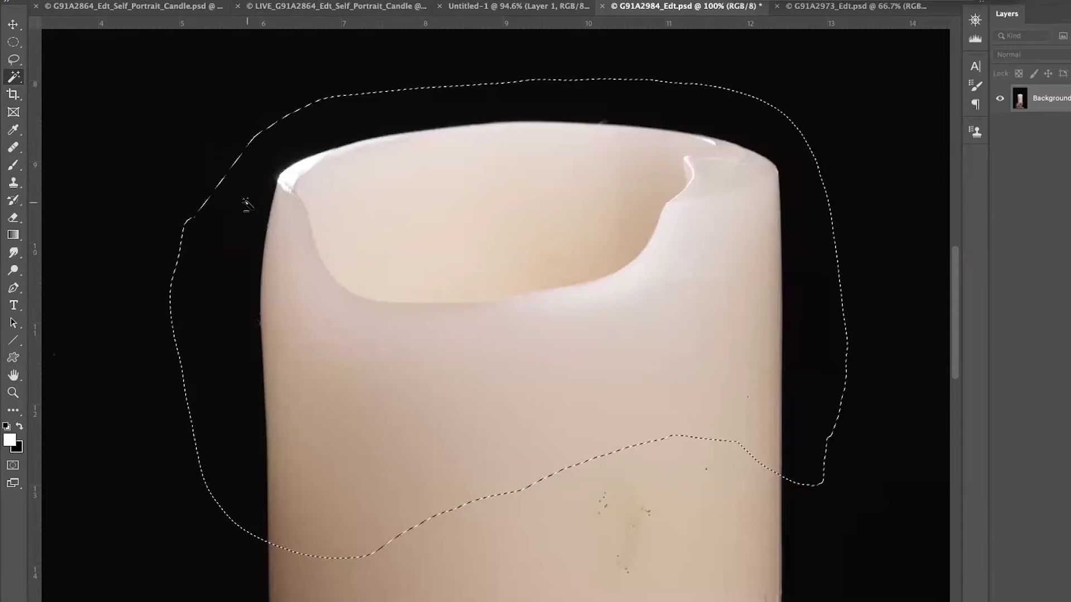
pyautogui.keyDown('alt'); pyautogui.click(246, 205); pyautogui.keyUp('alt')
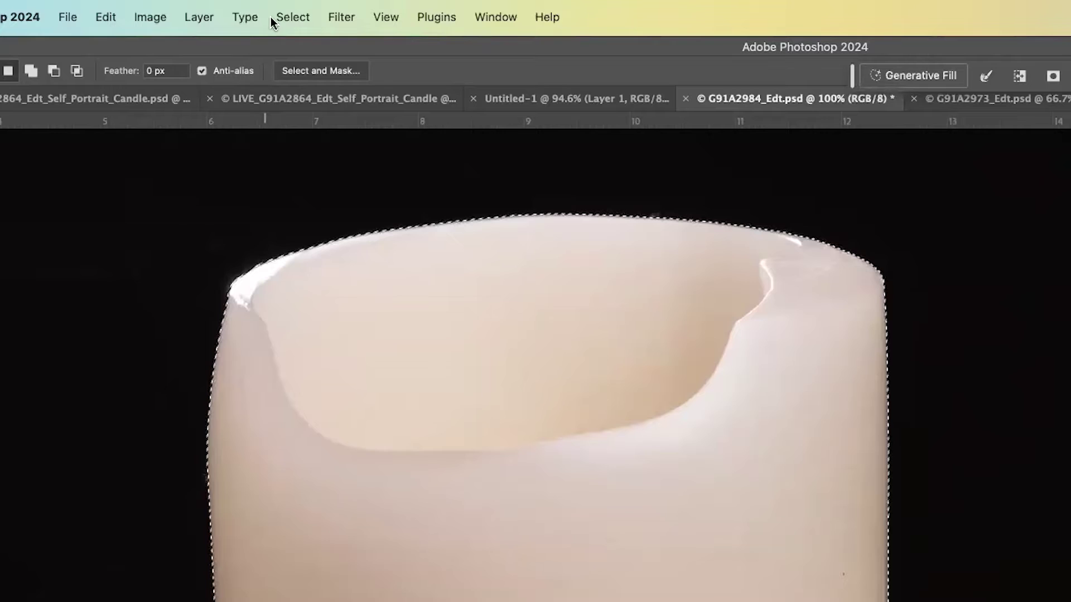
# Contract the candle-top selection by 2 pixels and check the rim edge
pyautogui.click(273, 20)
pyautogui.moveTo(470, 281)
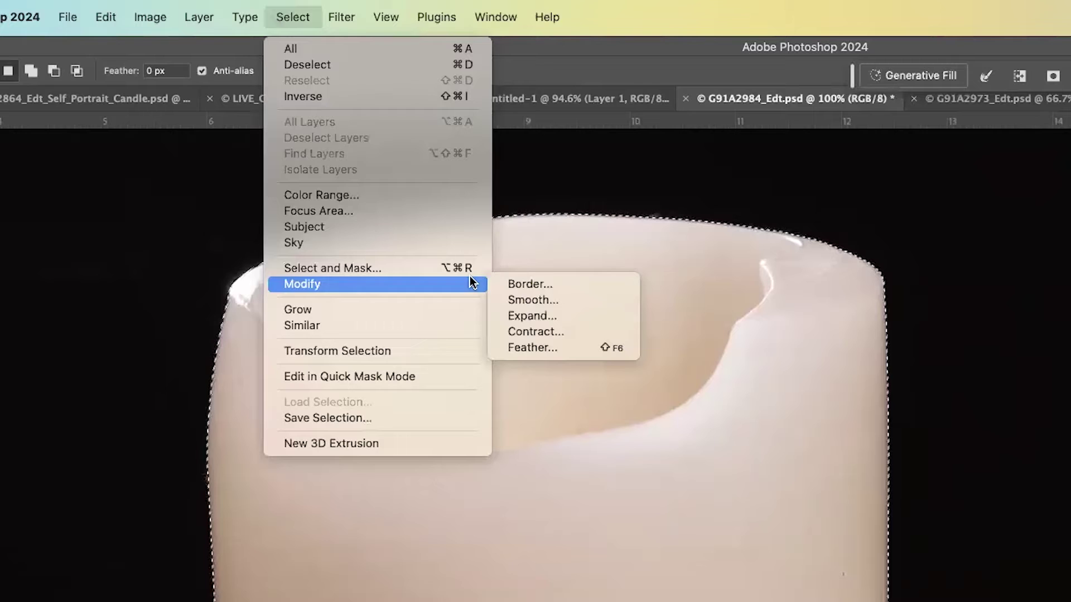
pyautogui.click(536, 333)
pyautogui.write('2')
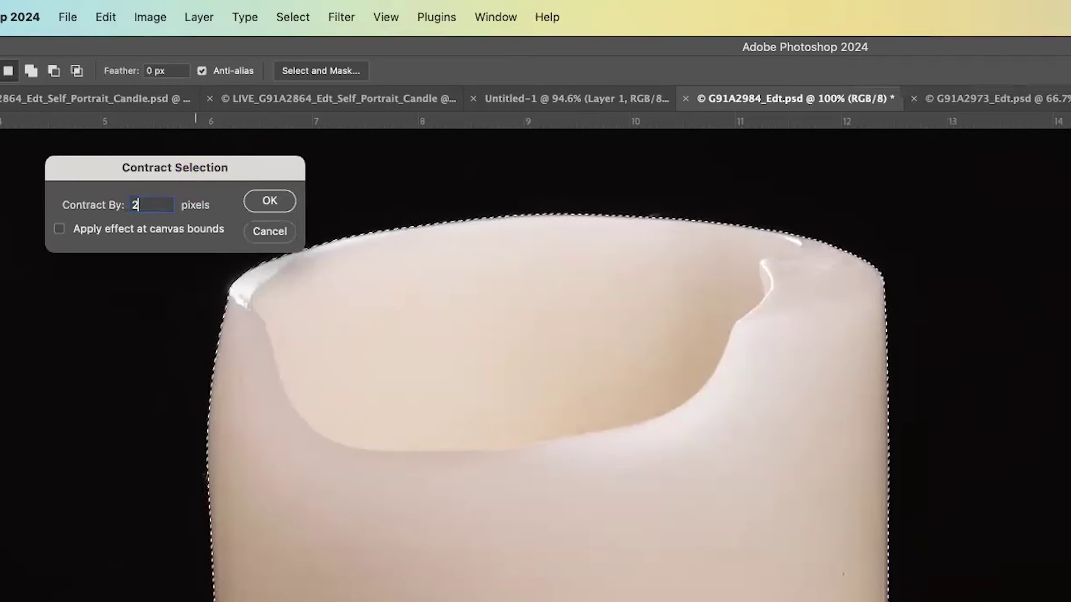
pyautogui.press('Return')
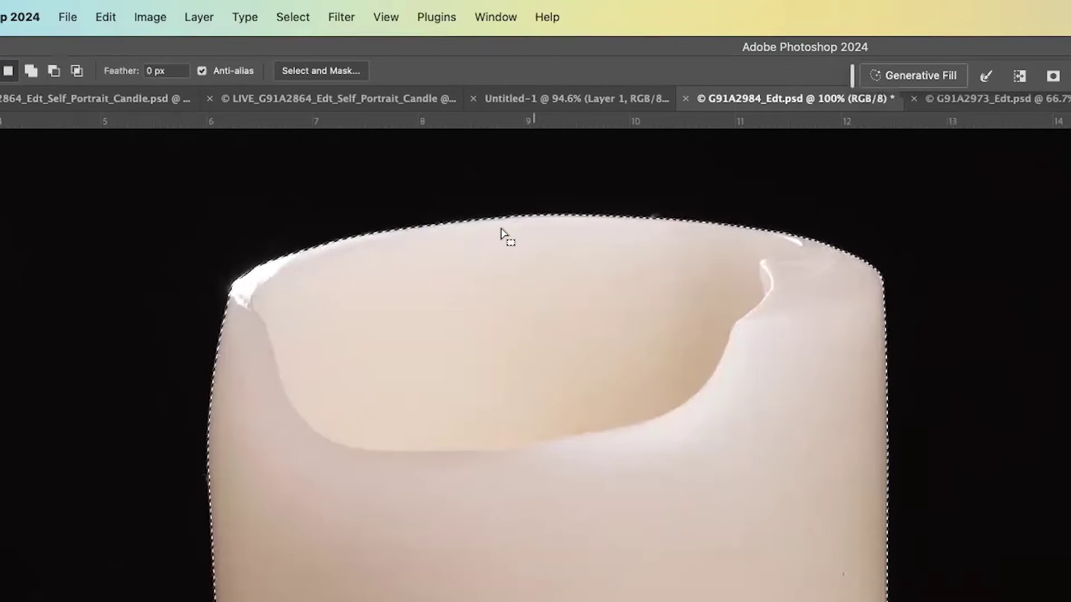
pyautogui.press('super+plus')
pyautogui.press('super+plus')
pyautogui.moveTo(555, 294); pyautogui.dragTo(556, 514)
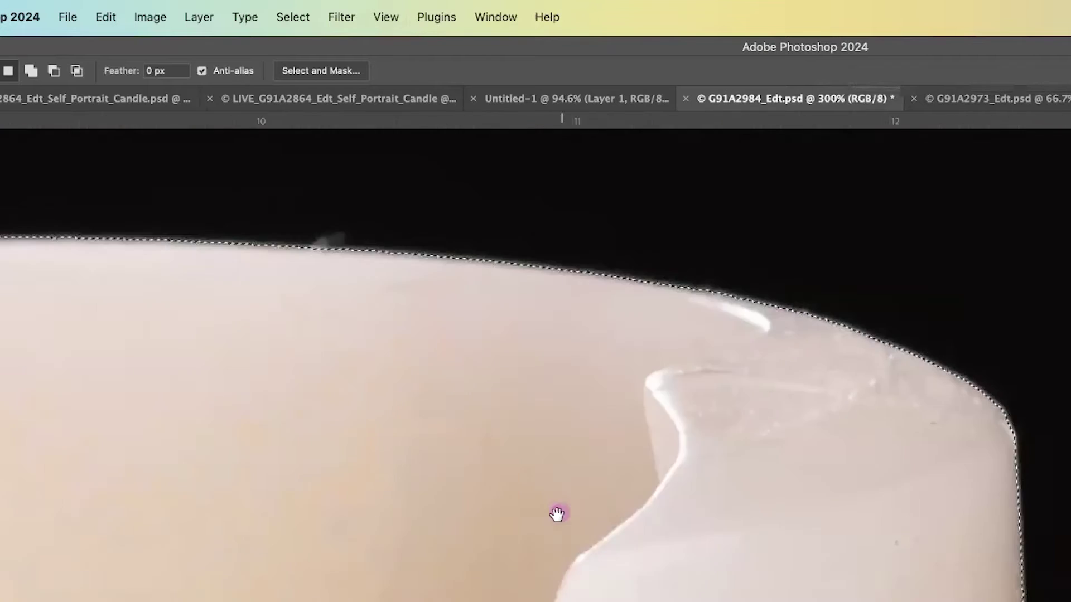
pyautogui.press('super+minus')
pyautogui.press('super+minus')
# Feather the selection by 2 pixels
pyautogui.click(286, 16)
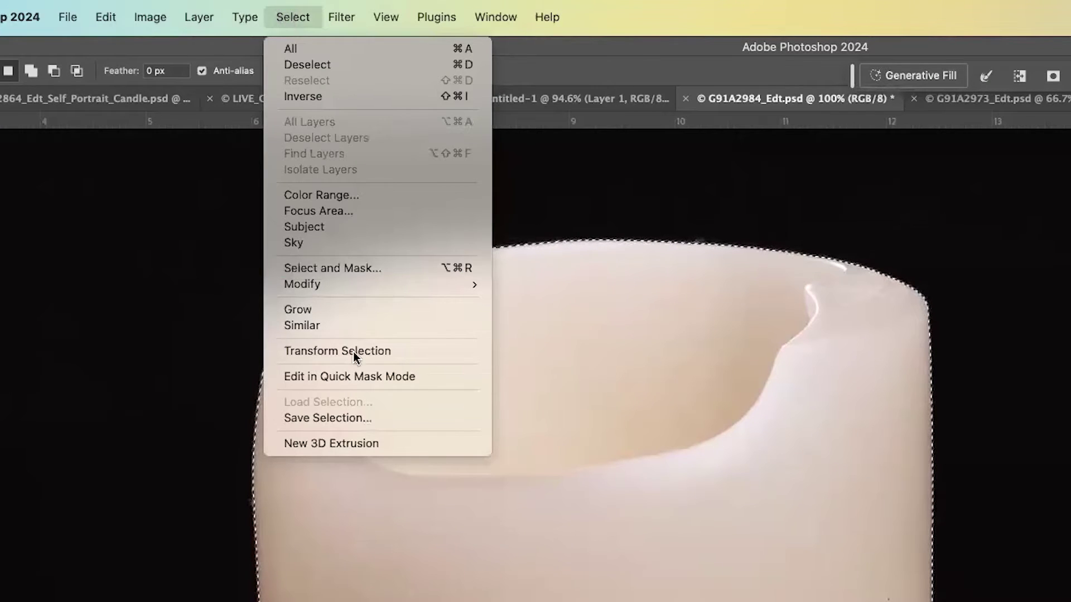
pyautogui.moveTo(357, 286)
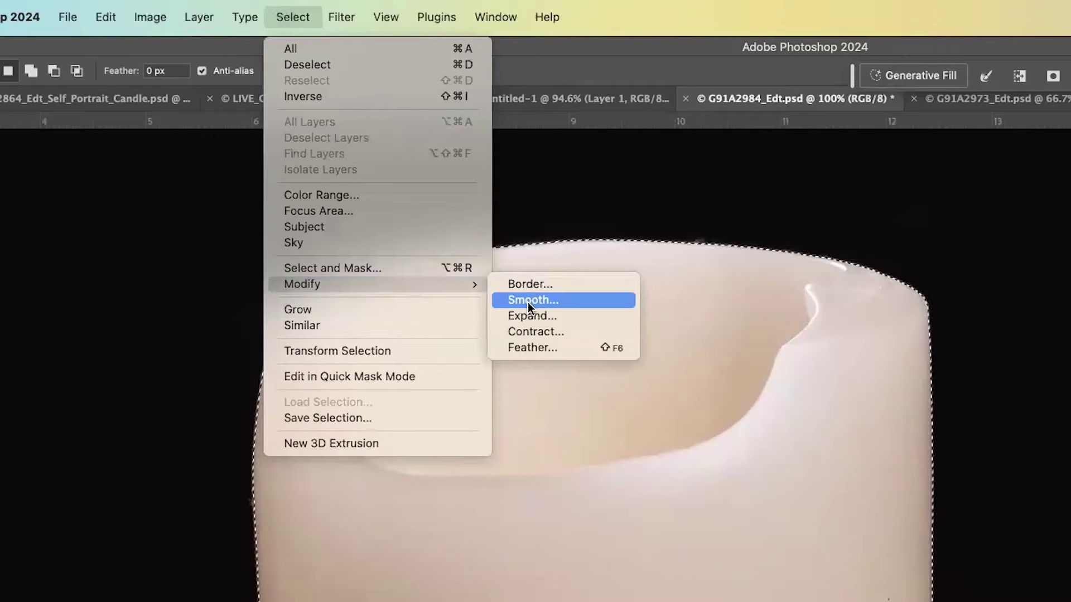
pyautogui.click(531, 347)
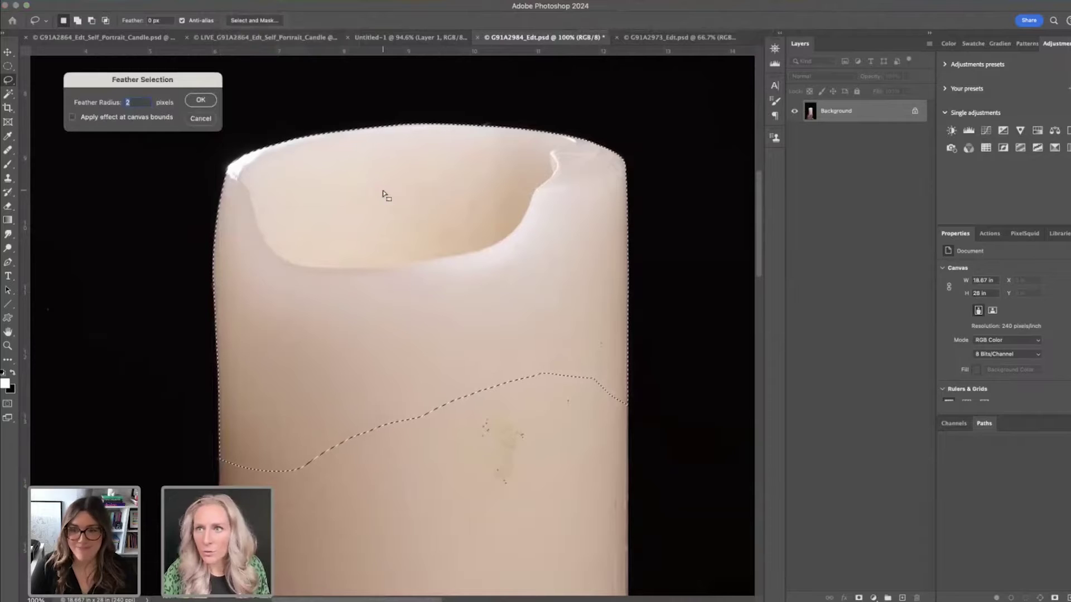
pyautogui.write('2')
pyautogui.press('Return')
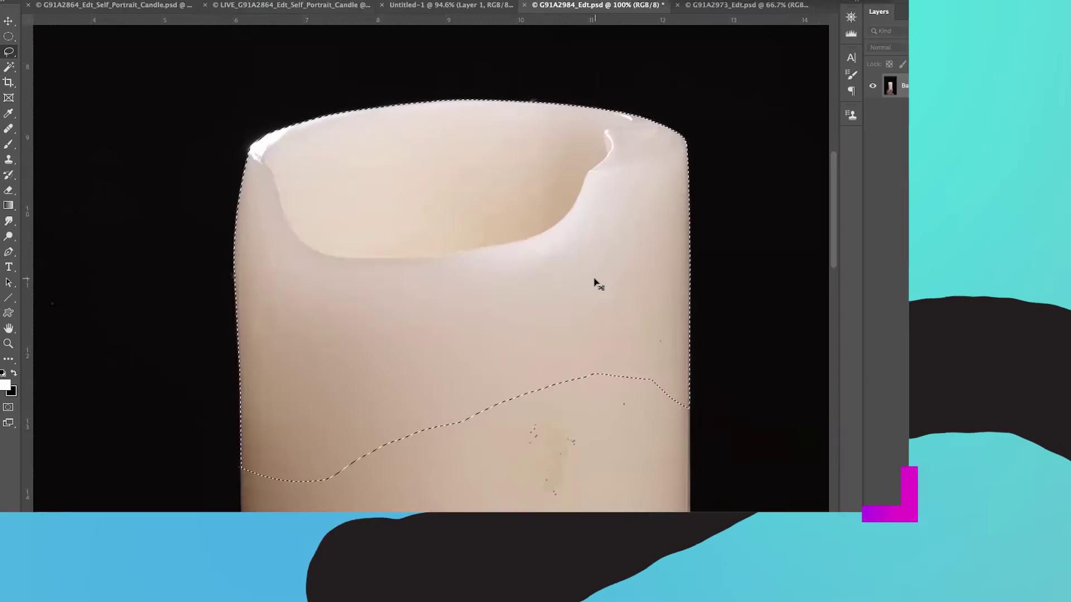
# Paste the copied candle top over the woman's forehead in the LIVE composite and make it a smart object
pyautogui.press('super+c')
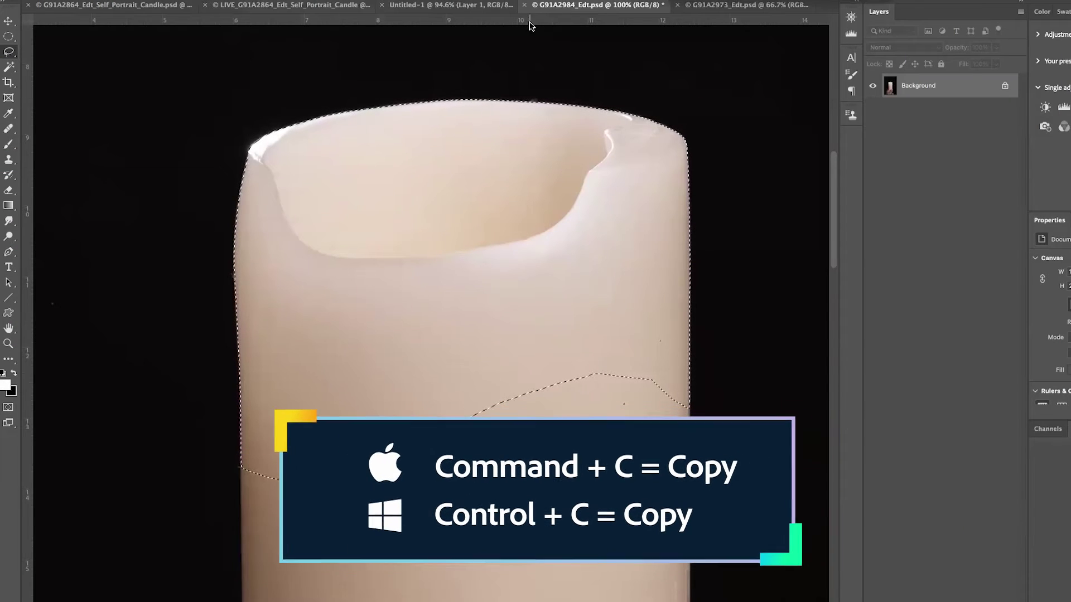
pyautogui.click(327, 8)
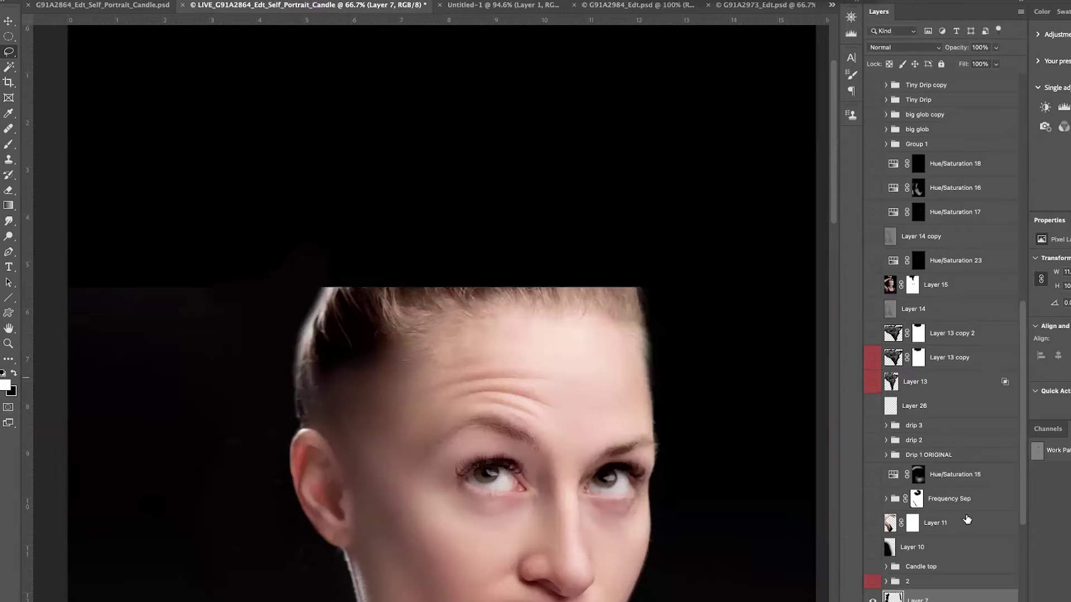
pyautogui.scroll(-6, 967, 520)
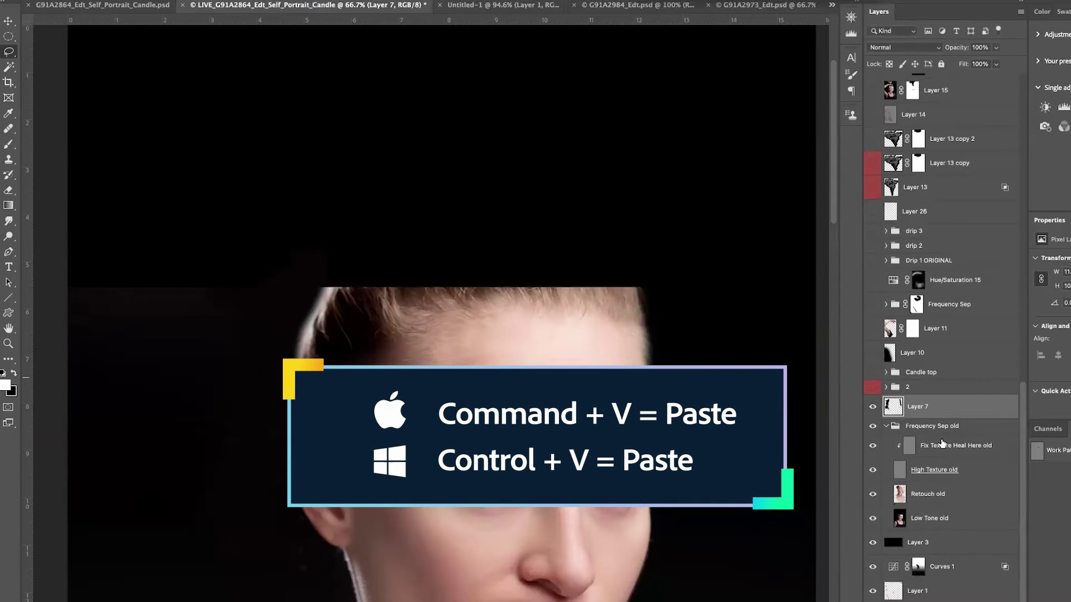
pyautogui.press('super+v')
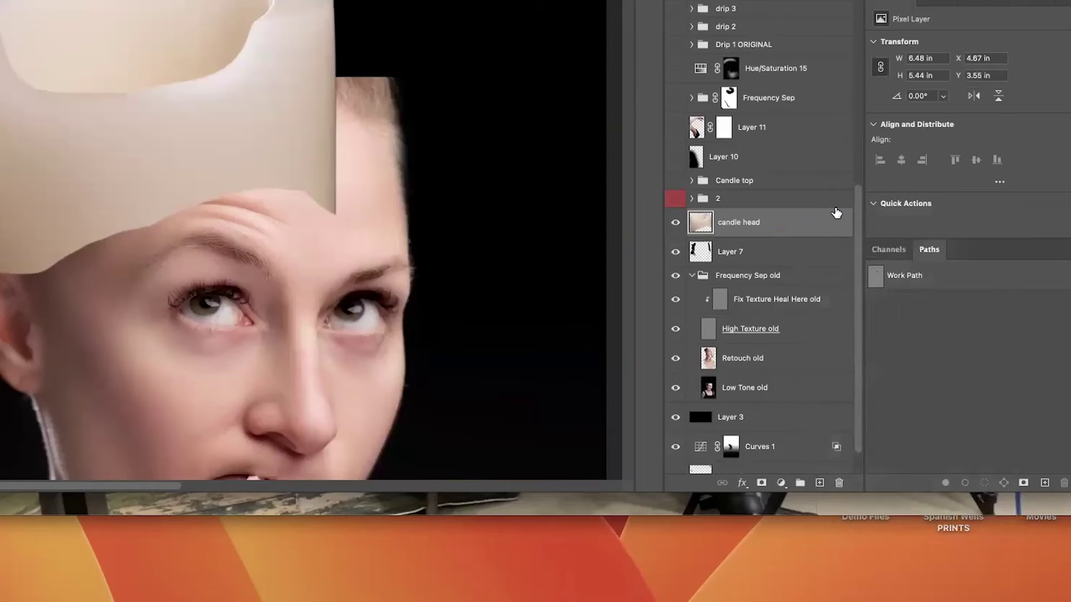
pyautogui.rightClick(836, 213)
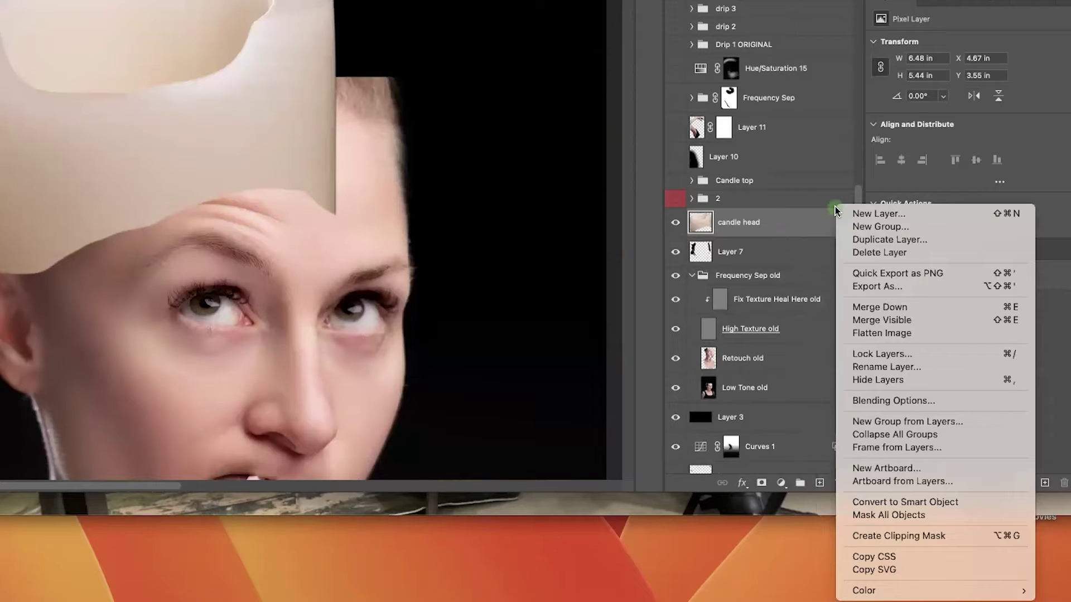
pyautogui.click(898, 502)
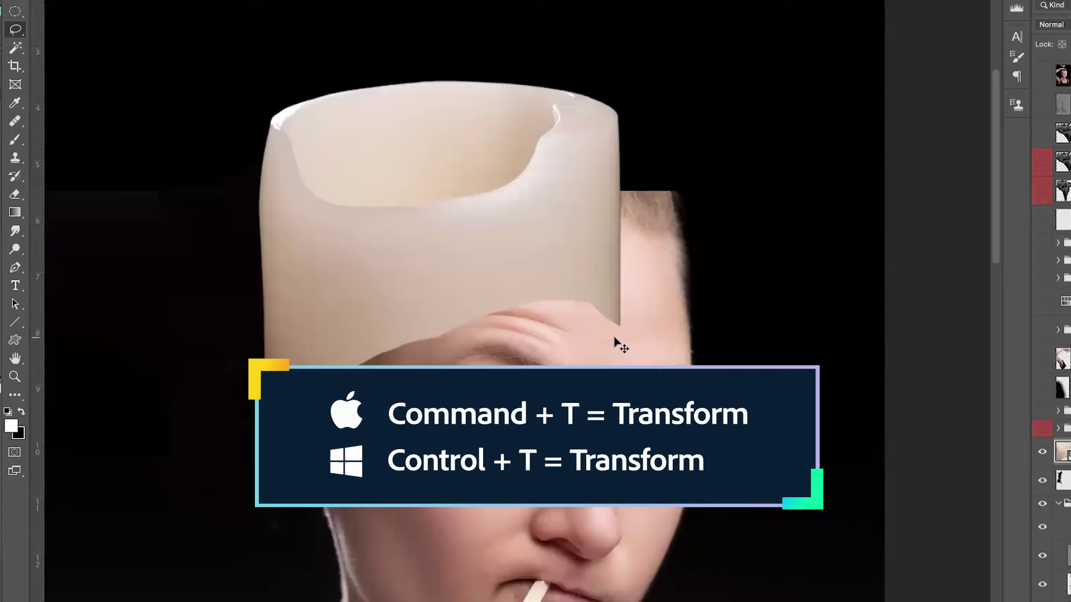
# Stretch the candle head wider and lower its opacity to 69%
pyautogui.press('super+t')
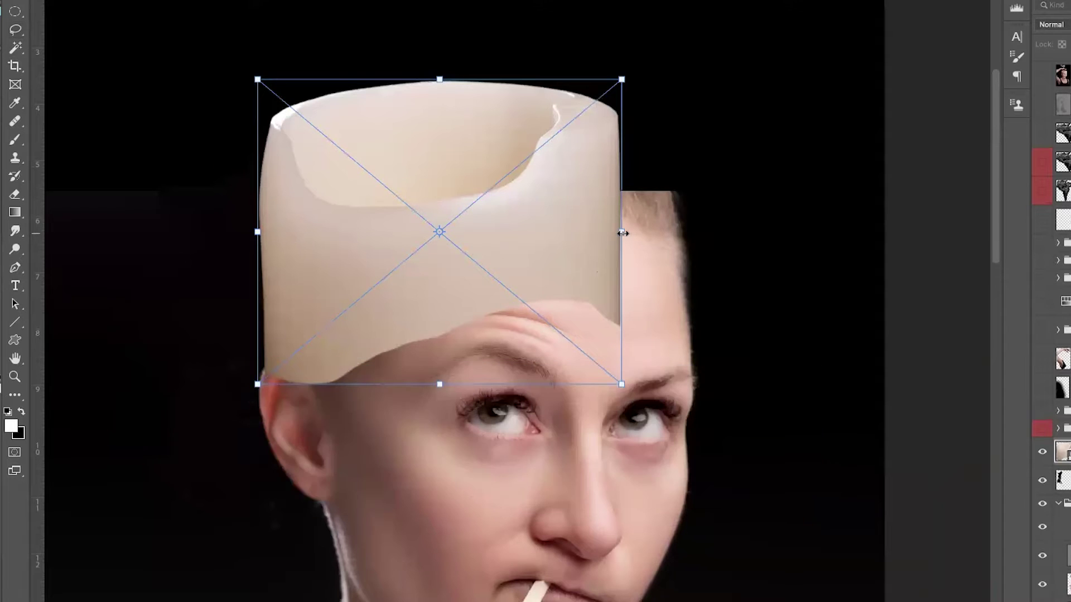
pyautogui.moveTo(625, 233); pyautogui.dragTo(697, 232)
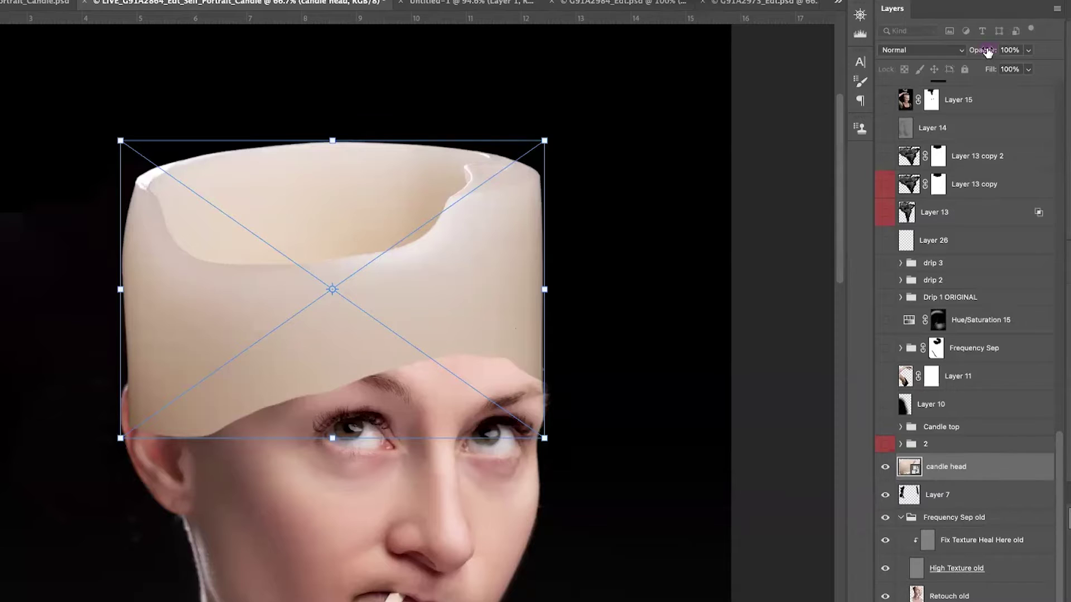
pyautogui.moveTo(986, 51); pyautogui.dragTo(966, 51)
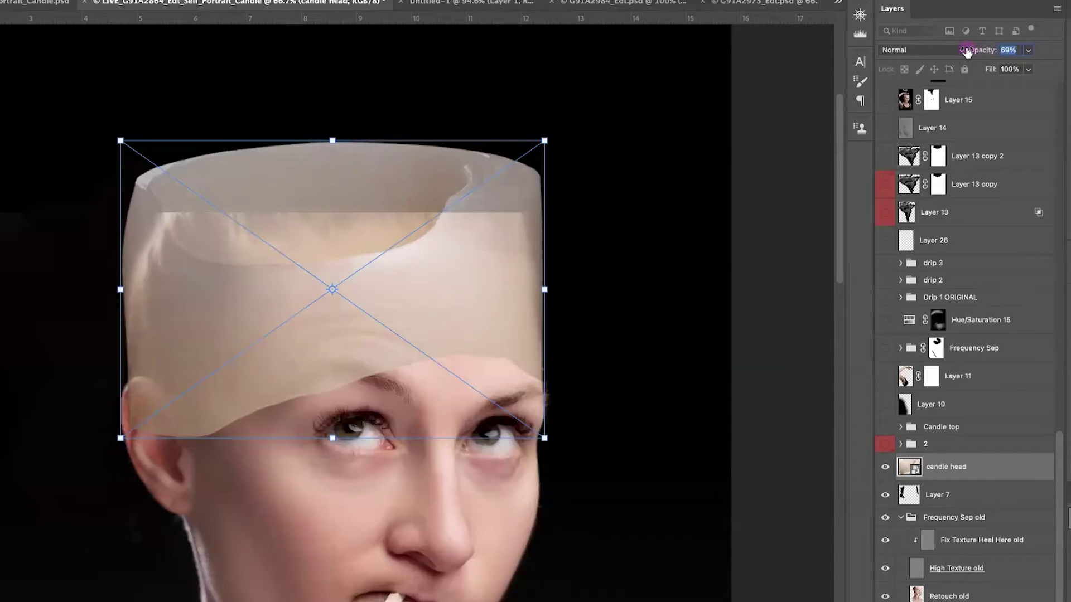
pyautogui.press('super+1')
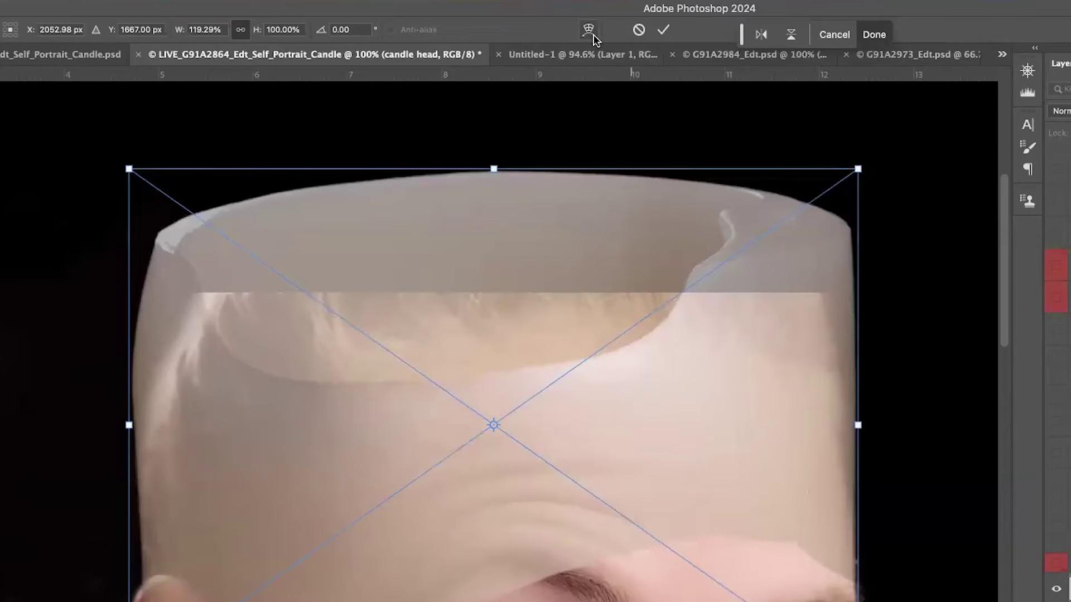
# Warp the candle's corners and edges to wrap the forehead, then apply the transform
pyautogui.click(589, 31)
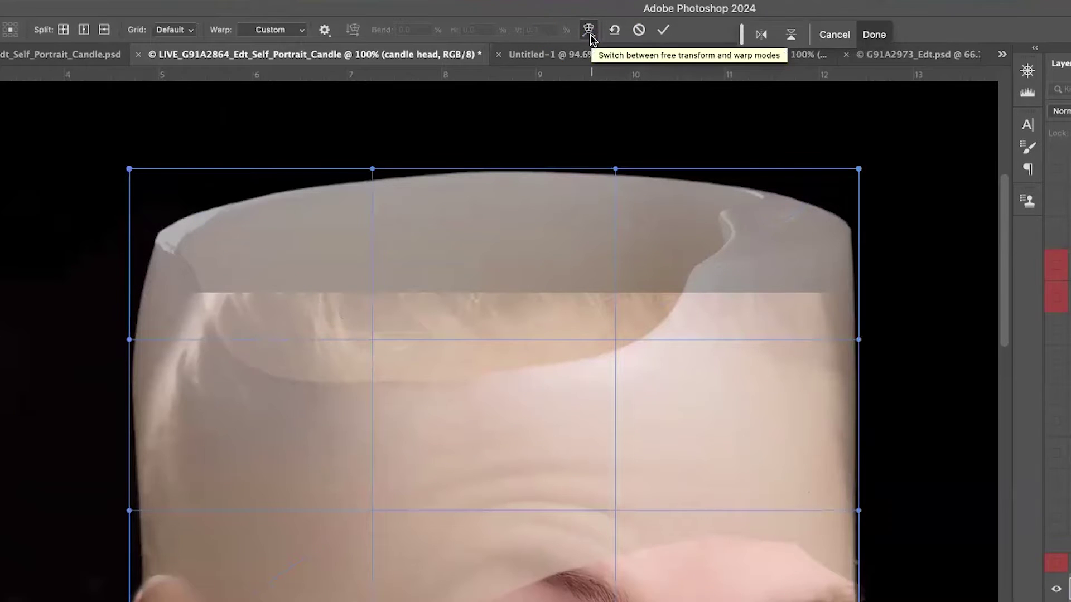
pyautogui.moveTo(129, 168); pyautogui.dragTo(104, 172)
pyautogui.moveTo(859, 601); pyautogui.dragTo(855, 601)
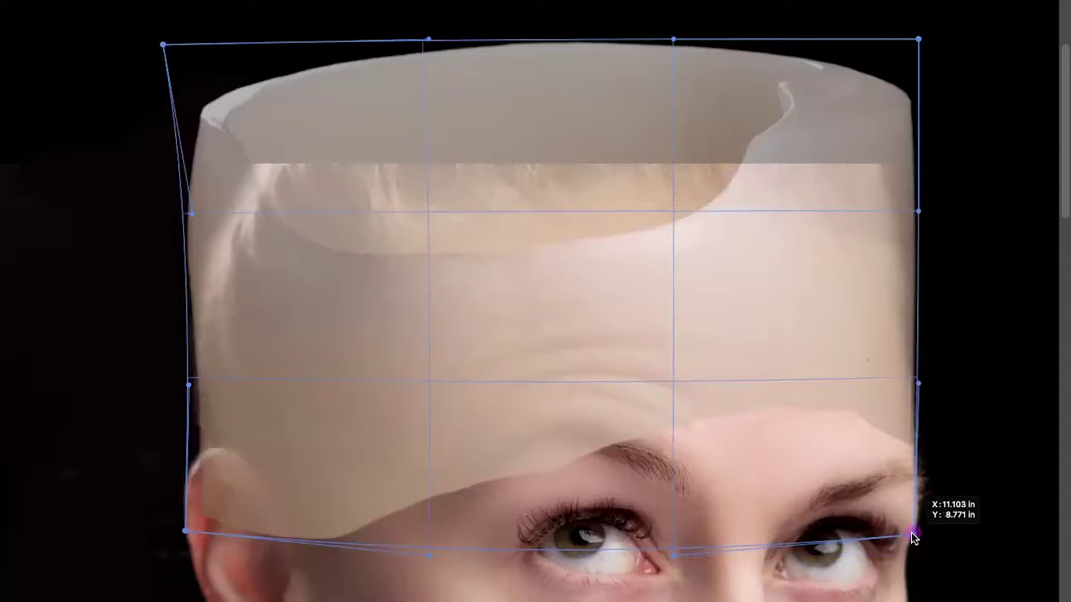
pyautogui.moveTo(914, 538); pyautogui.dragTo(912, 534)
pyautogui.press('Return')
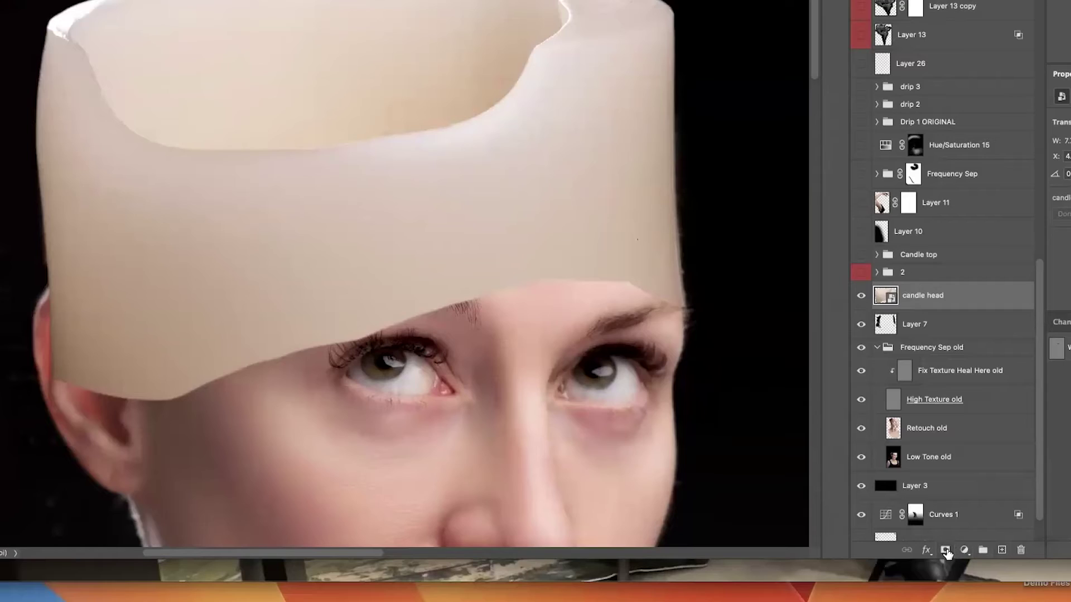
# Add a layer mask to candle head and paint out the stray hair along its right edge
pyautogui.click(945, 550)
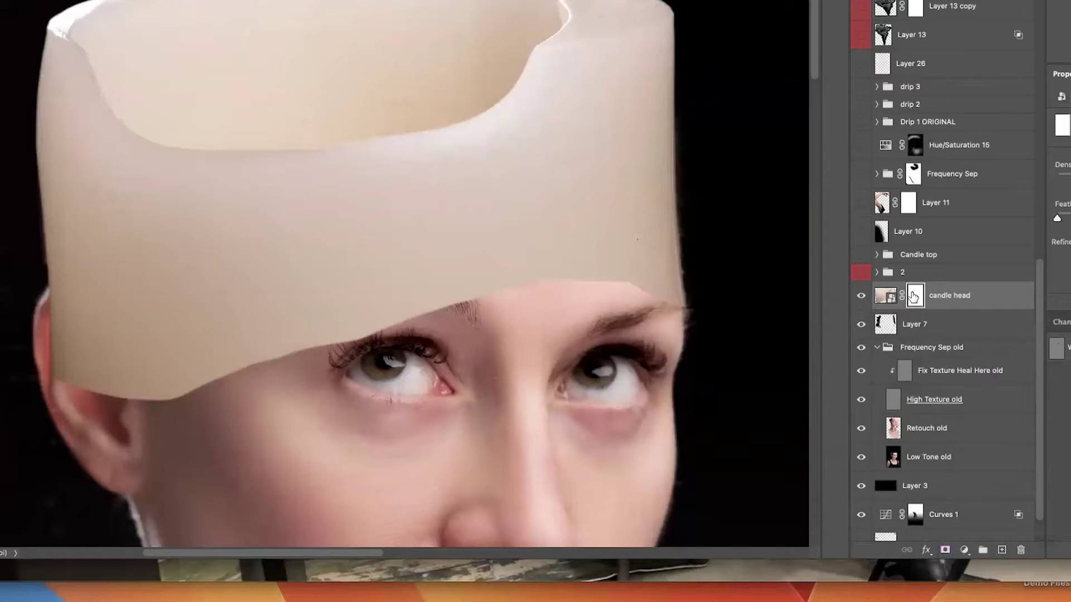
pyautogui.hotkey('ctrl', '+')
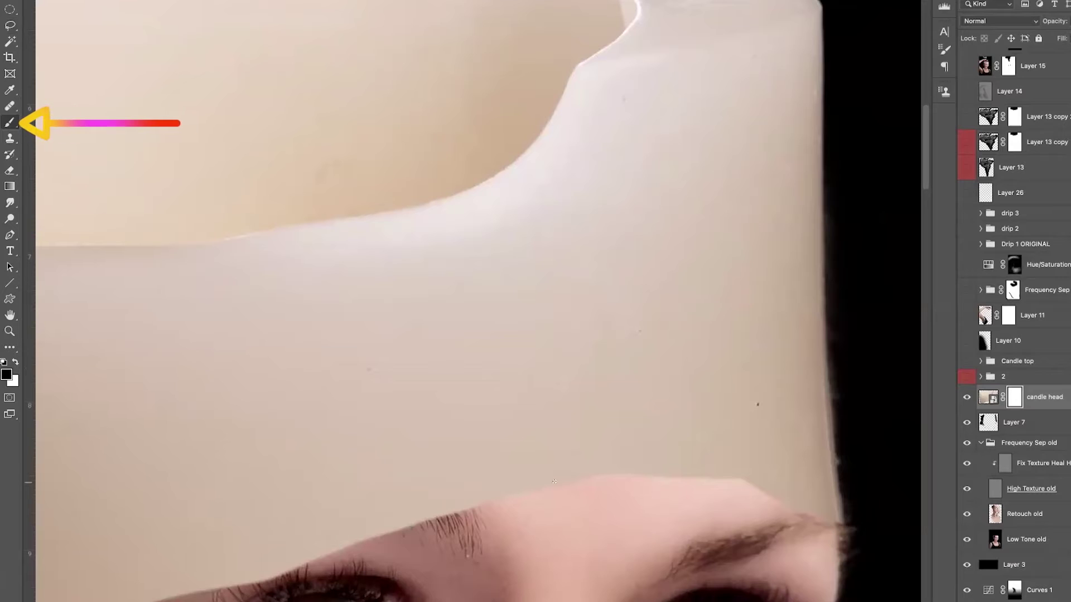
pyautogui.moveTo(783, 504)
pyautogui.mouseDown()
pyautogui.moveTo(829, 526)
pyautogui.moveTo(835, 436)
pyautogui.moveTo(848, 511)
pyautogui.moveTo(846, 489)
pyautogui.mouseUp()
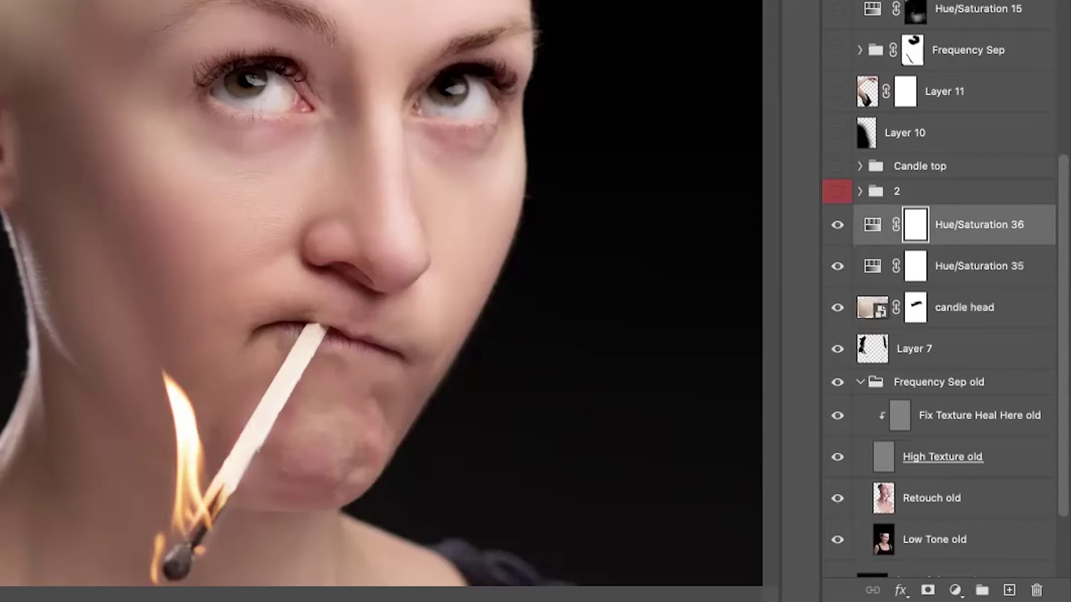
# Add two more Hue/Saturation layers and clip the adjustment stack to the candle head
pyautogui.hotkey('ctrl', 'j')
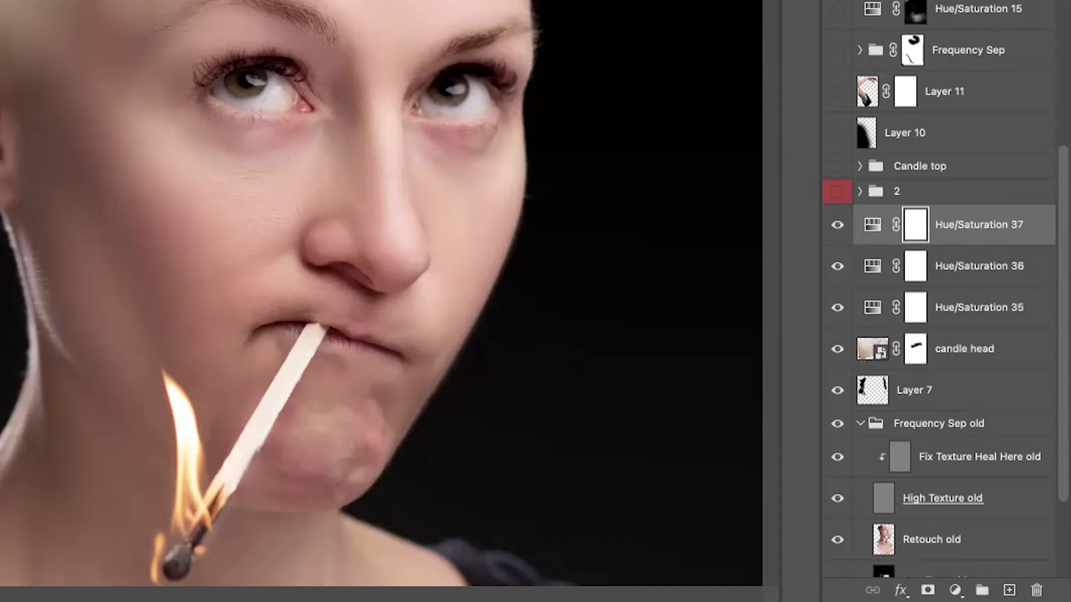
pyautogui.hotkey('ctrl', 'j')
pyautogui.hotkey('ctrl', 'j')
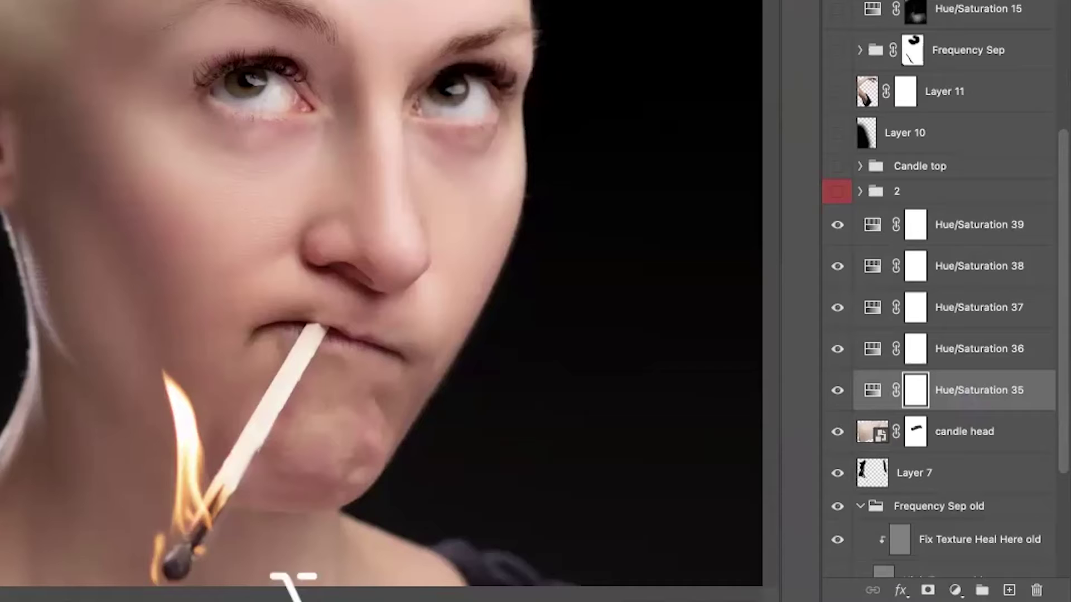
pyautogui.keyDown('alt'); pyautogui.click(880, 368); pyautogui.keyUp('alt')
pyautogui.keyDown('alt'); pyautogui.click(886, 328); pyautogui.keyUp('alt')
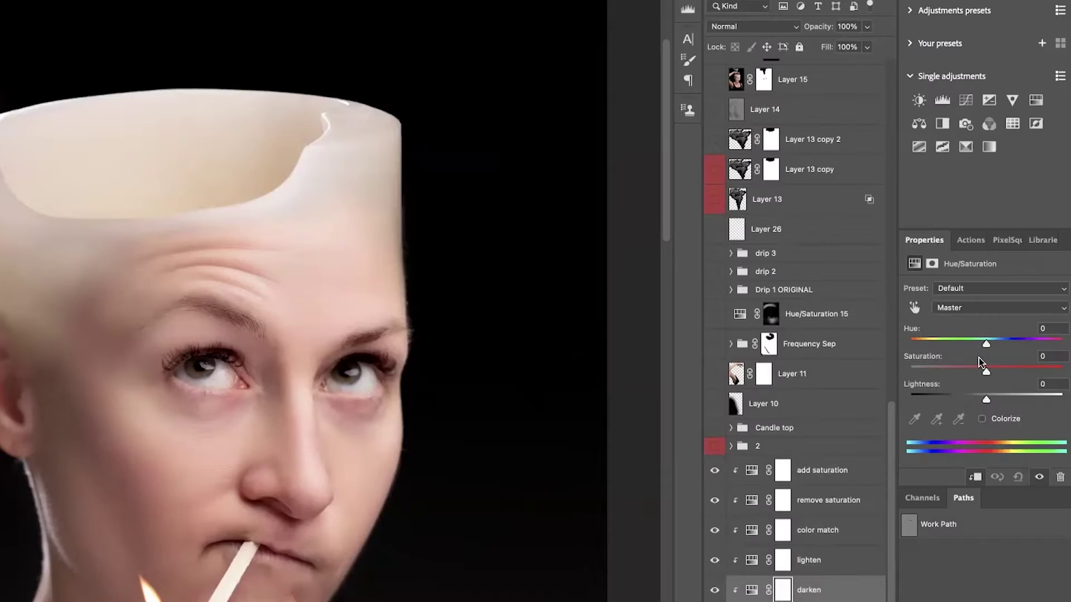
# Set darken to Multiply, lower its saturation and lightness, and invert its mask to black
pyautogui.click(774, 28)
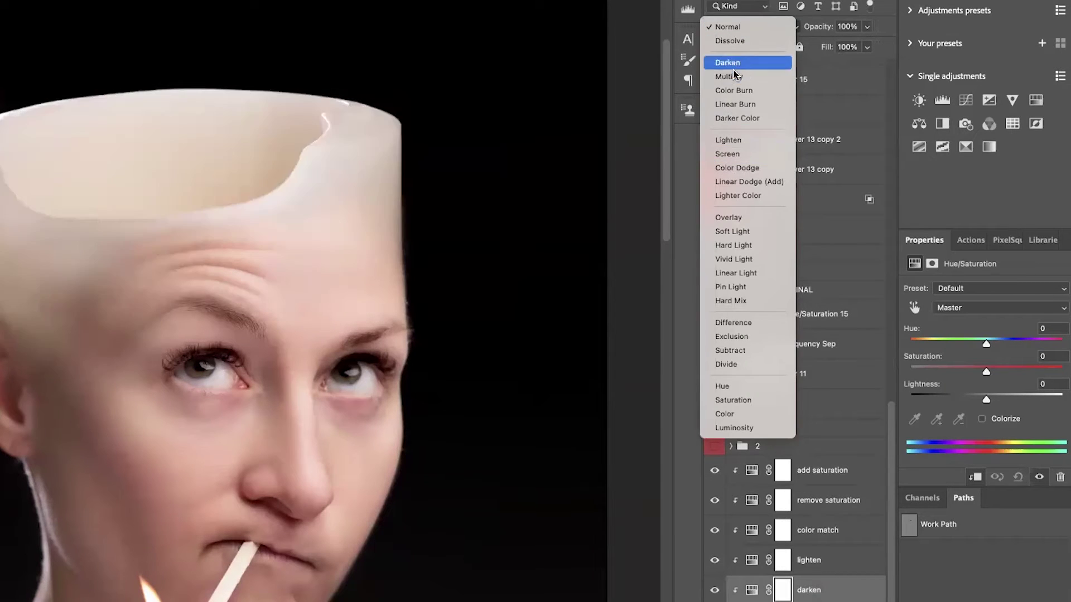
pyautogui.click(731, 77)
pyautogui.moveTo(986, 372); pyautogui.dragTo(971, 371)
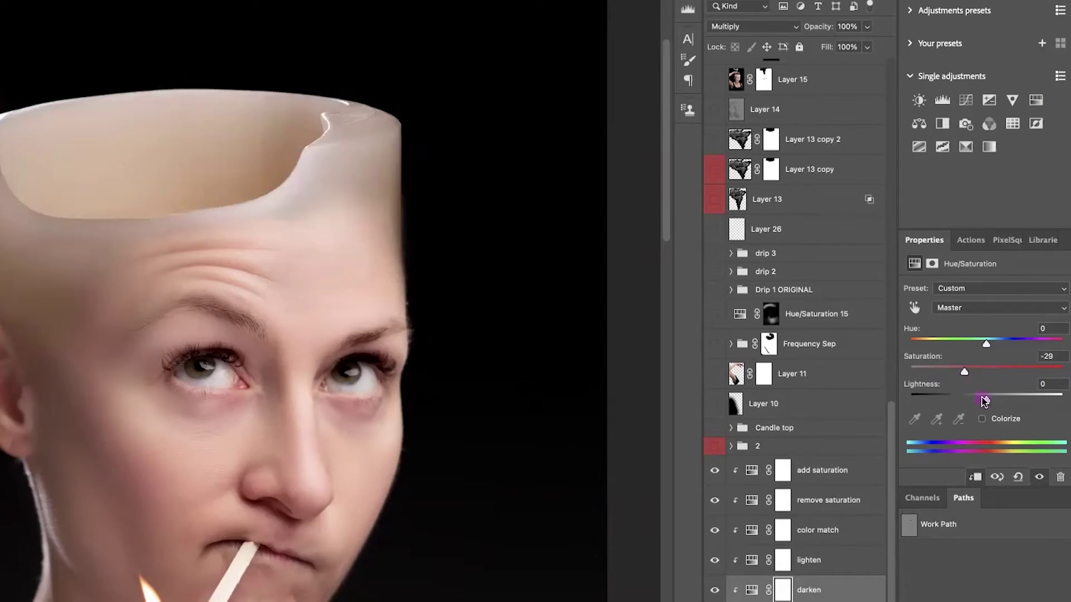
pyautogui.moveTo(984, 400); pyautogui.dragTo(975, 401)
pyautogui.click(932, 263)
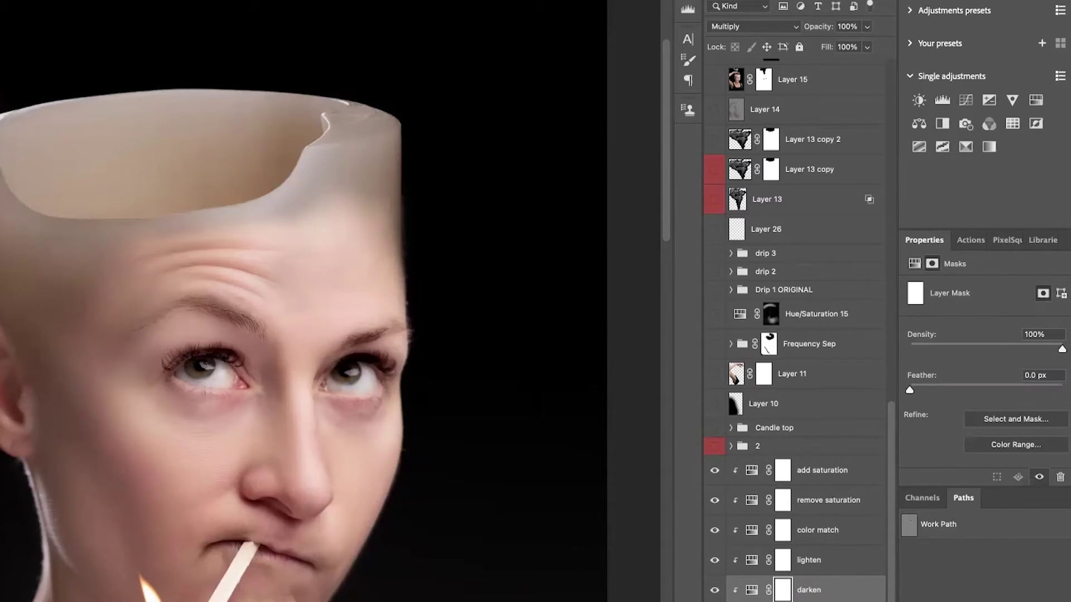
pyautogui.hotkey('ctrl', 'i')
# Set the lighten layer to Screen and invert its mask to black
pyautogui.click(781, 563)
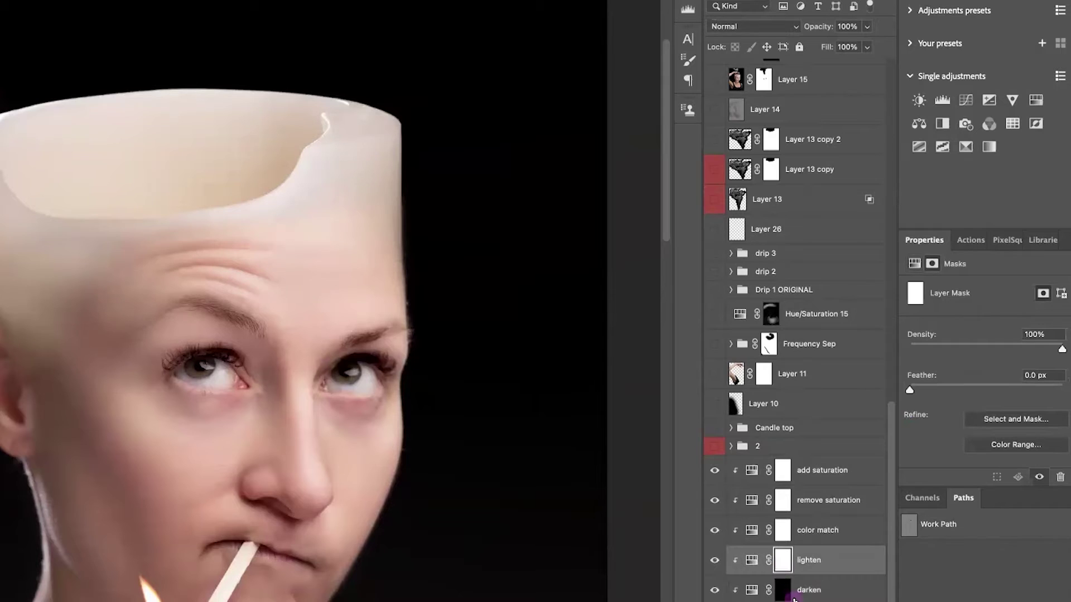
pyautogui.click(742, 28)
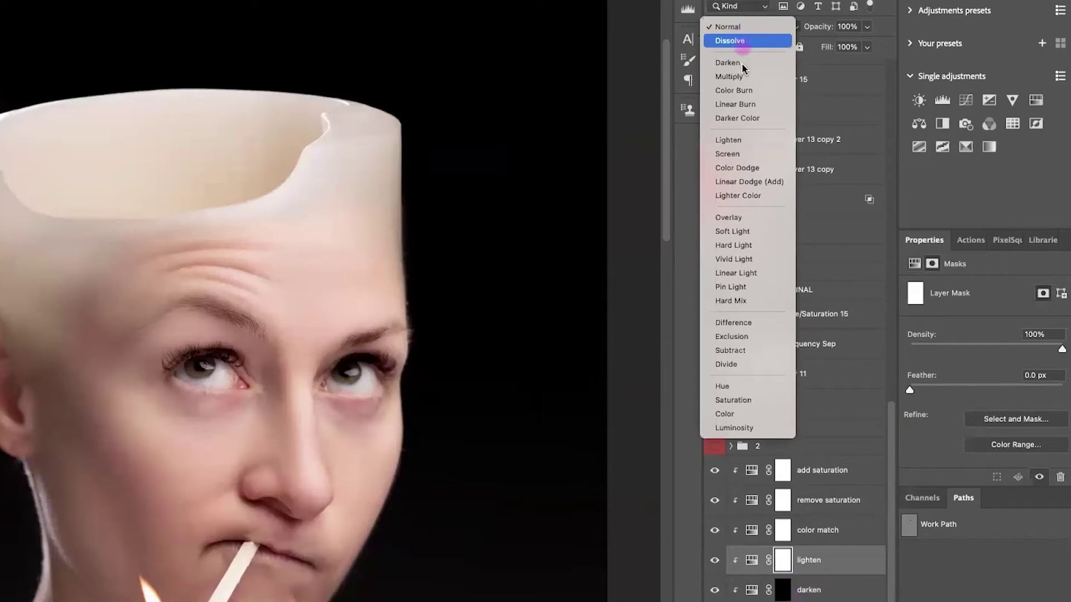
pyautogui.click(745, 152)
pyautogui.hotkey('ctrl', 'i')
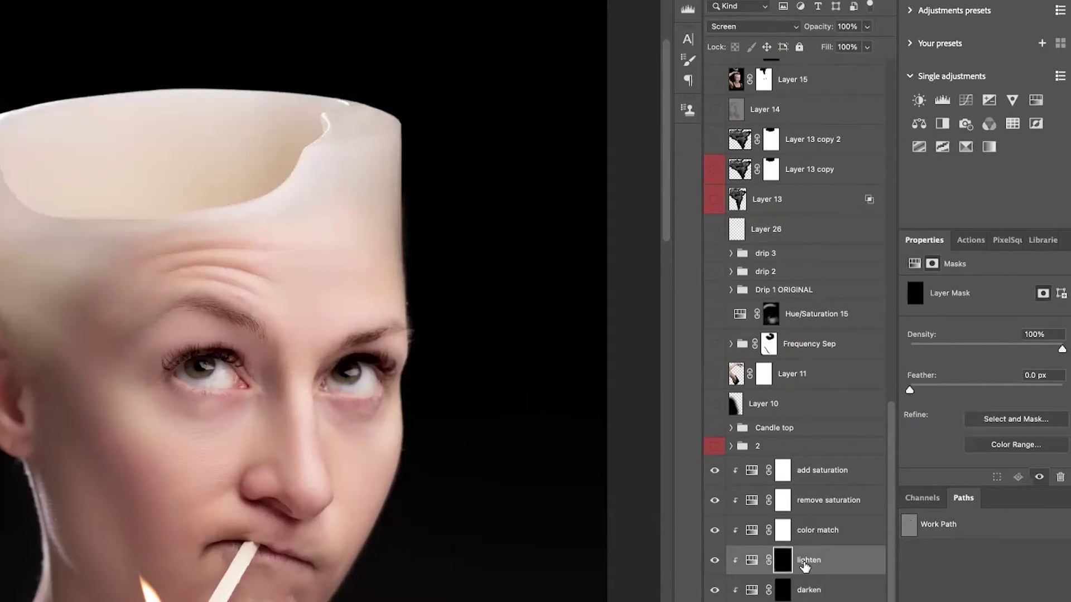
pyautogui.hotkey('alt', ']')
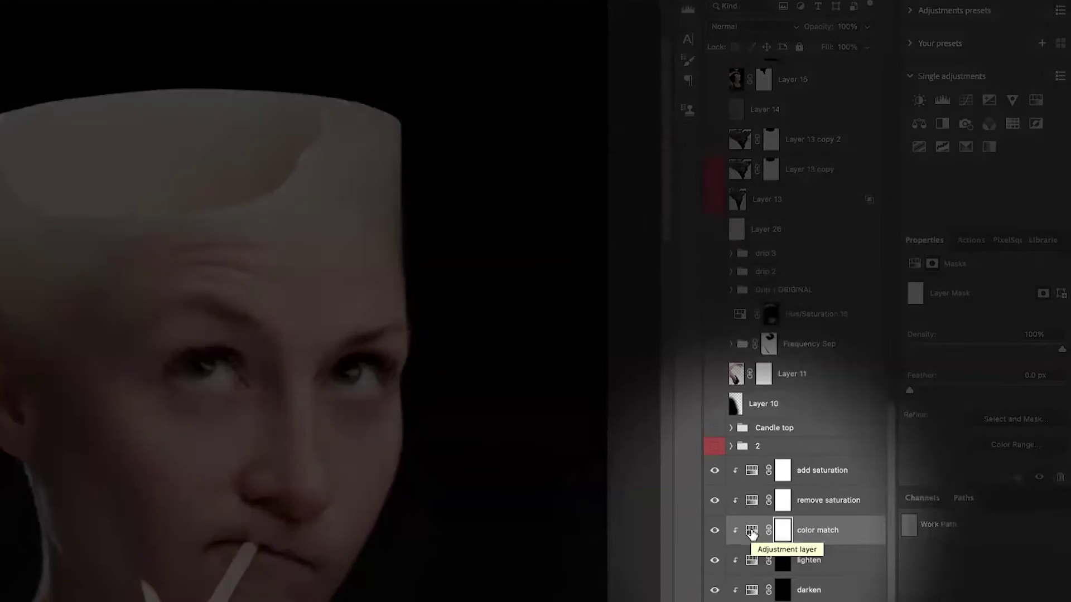
# Colorize the color match layer with a pink hue
pyautogui.click(751, 532)
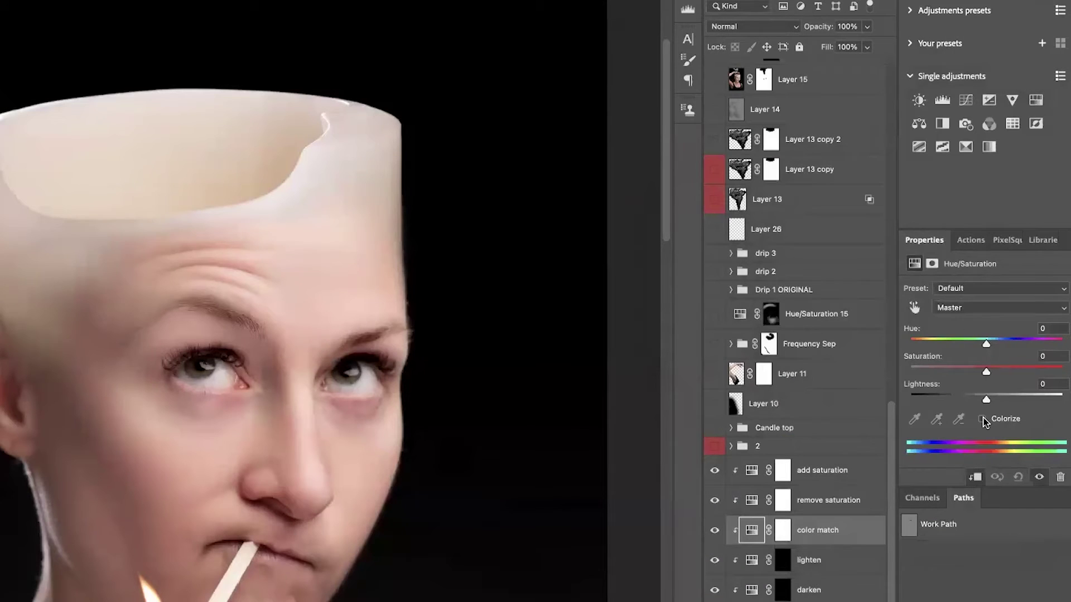
pyautogui.click(982, 419)
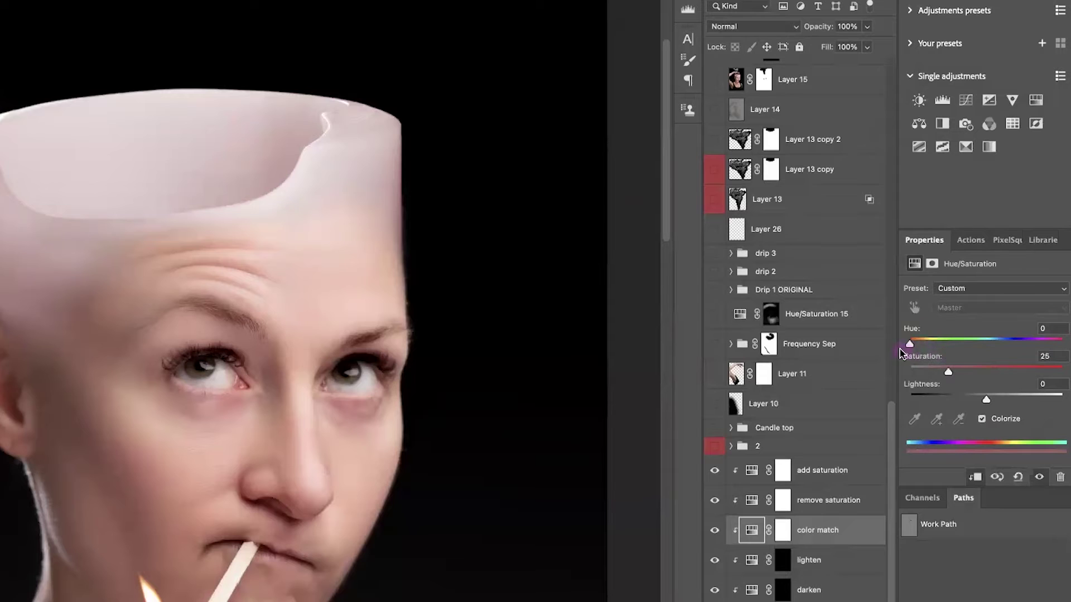
pyautogui.moveTo(923, 346); pyautogui.dragTo(925, 347)
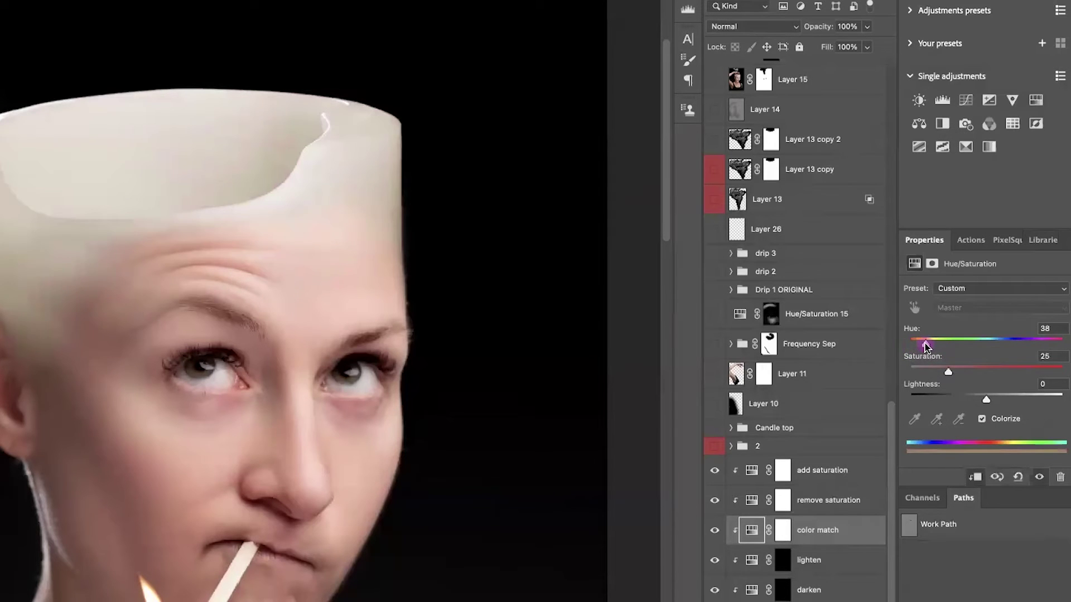
pyautogui.click(924, 343)
# Invert the add saturation and remove saturation masks to black
pyautogui.hotkey('alt', ']')
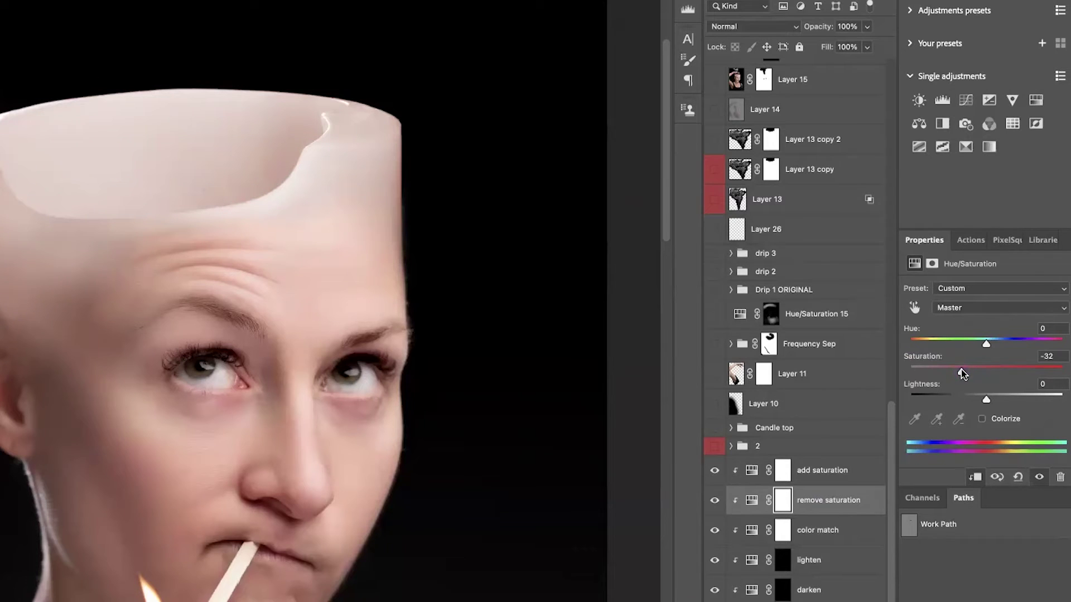
pyautogui.hotkey('alt', ']')
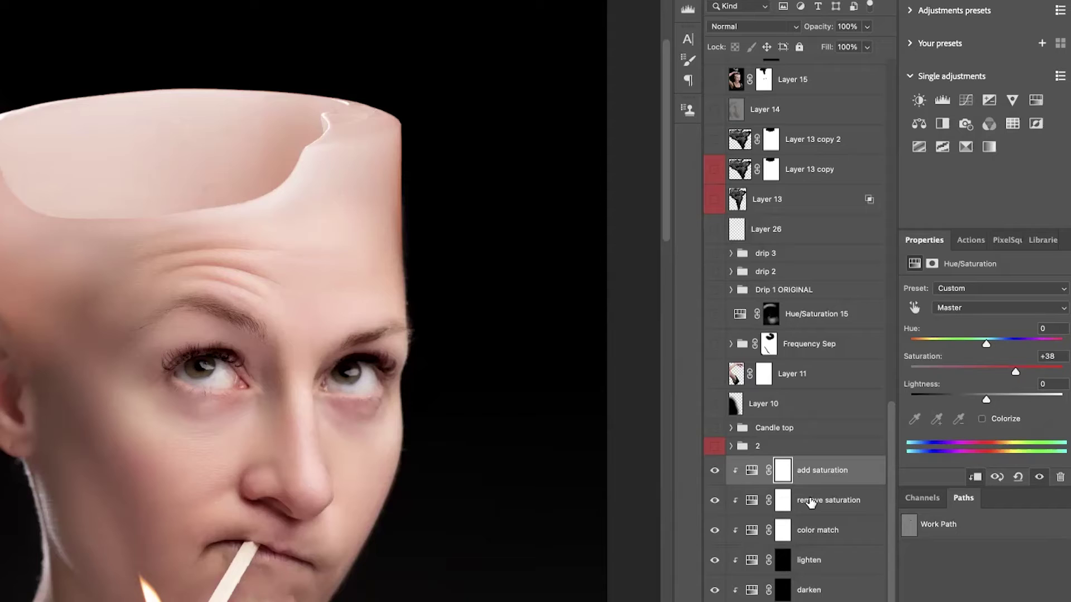
pyautogui.click(784, 470)
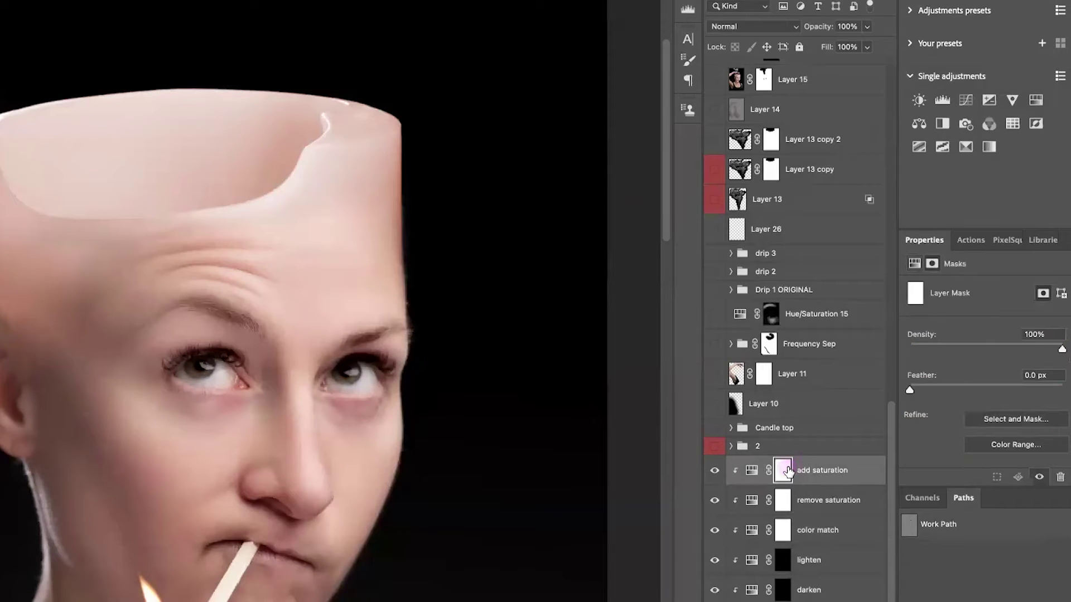
pyautogui.hotkey('ctrl', 'i')
pyautogui.click(783, 500)
pyautogui.hotkey('ctrl', 'i')
pyautogui.click(787, 592)
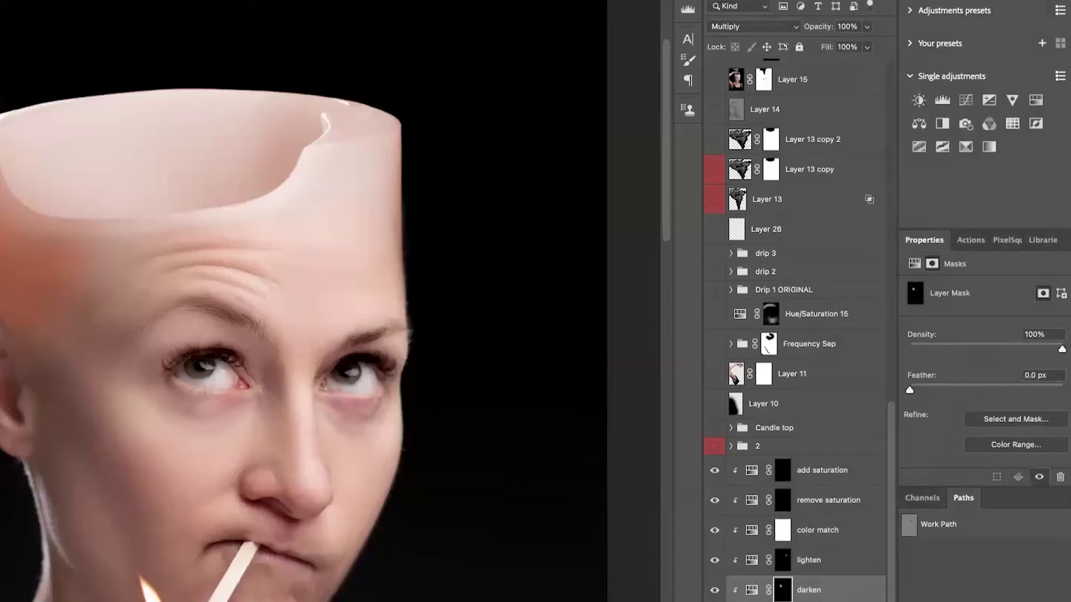
# Select the remove saturation mask to brush desaturation onto the candle's left side
pyautogui.click(783, 502)
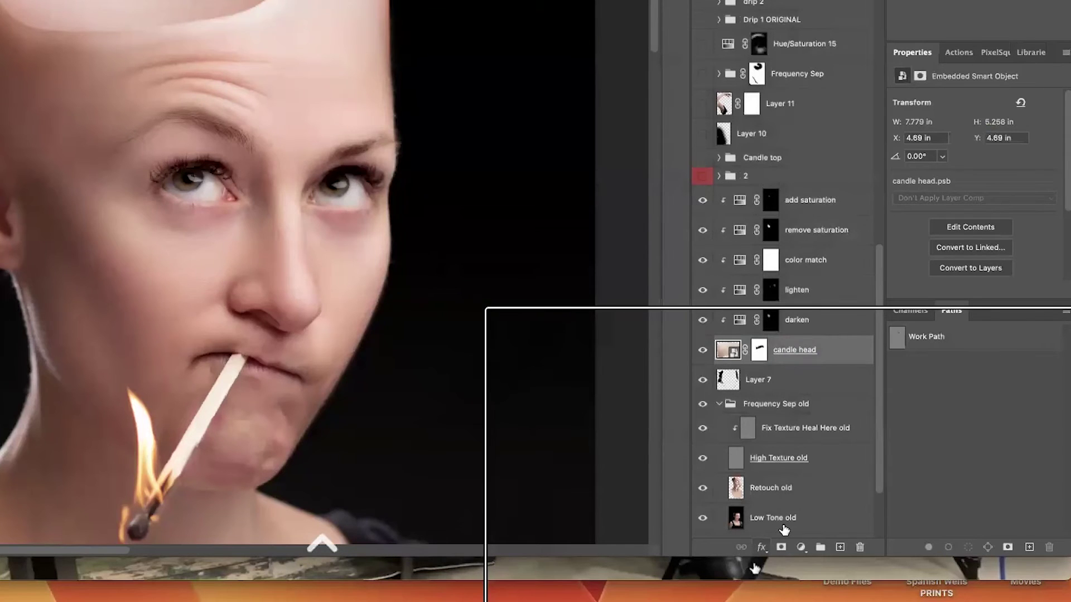
# Add a Screen inner shadow at 167° to candle head and split it onto its own layer
pyautogui.click(761, 547)
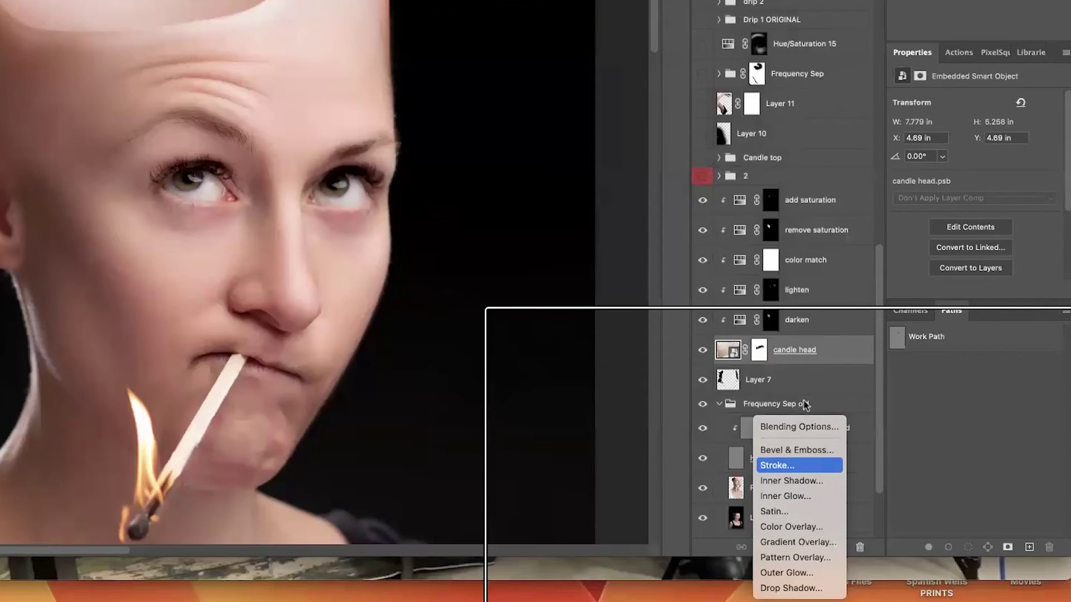
pyautogui.click(792, 481)
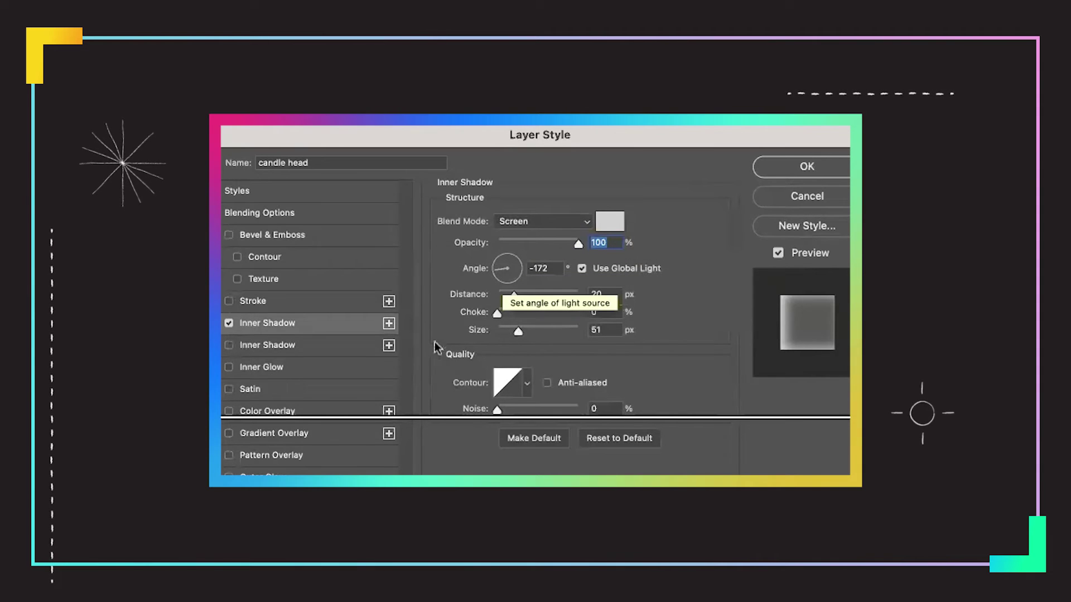
pyautogui.click(498, 268)
pyautogui.click(498, 269)
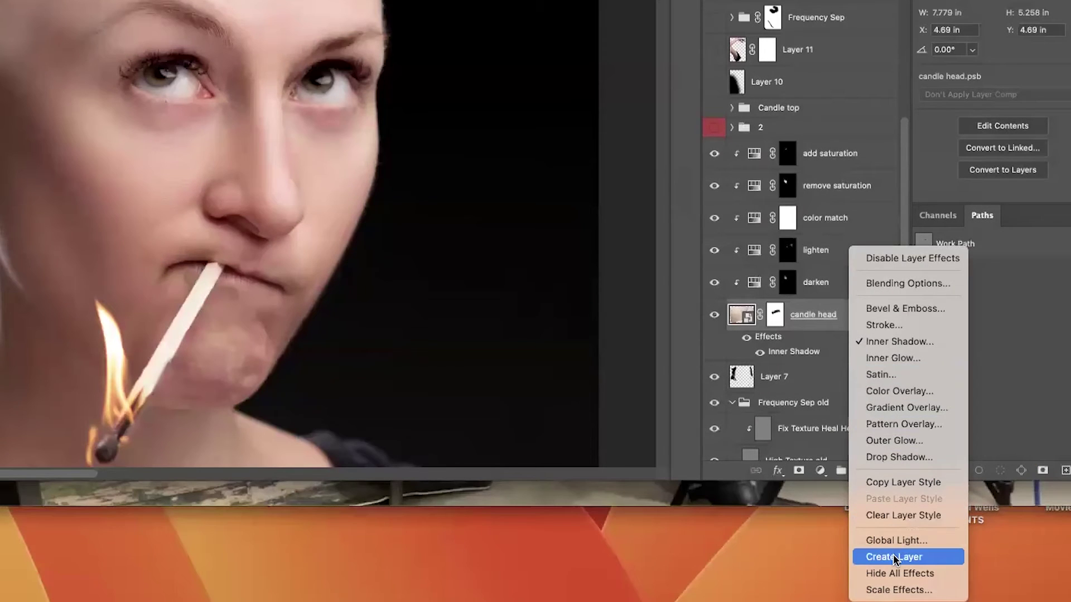
pyautogui.click(894, 557)
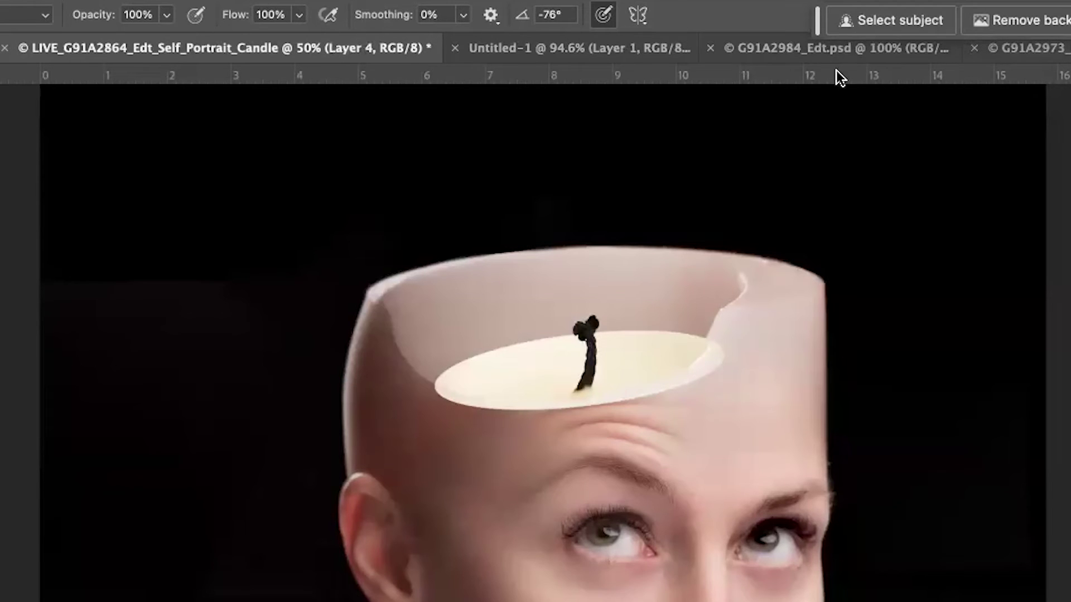
# Switch to the candle document, frame the candle top, and re-enable the Layer 4 mask
pyautogui.click(808, 54)
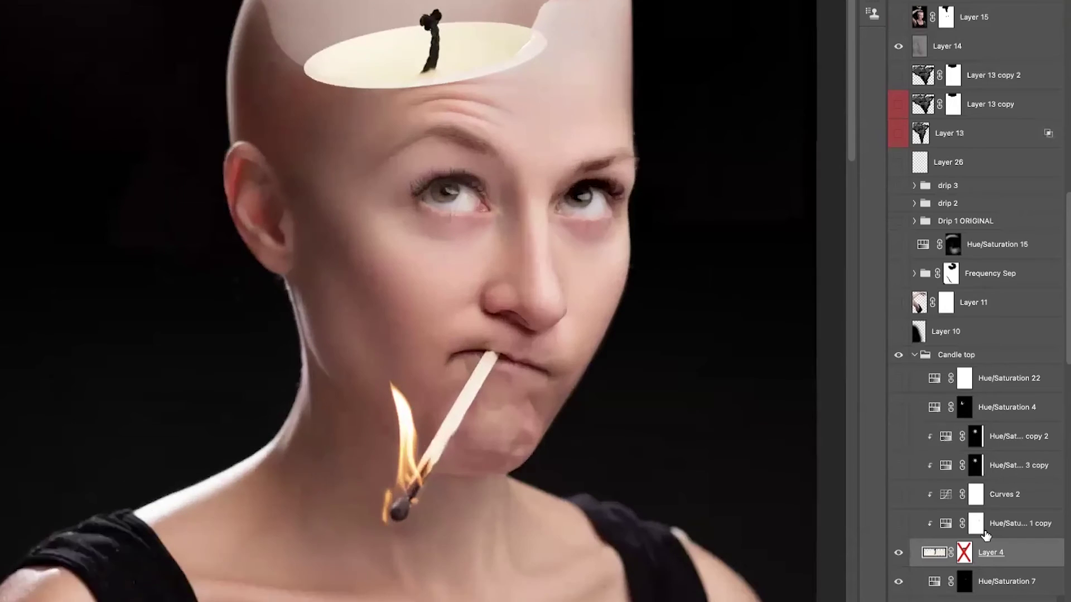
pyautogui.moveTo(554, 326); pyautogui.dragTo(520, 380)
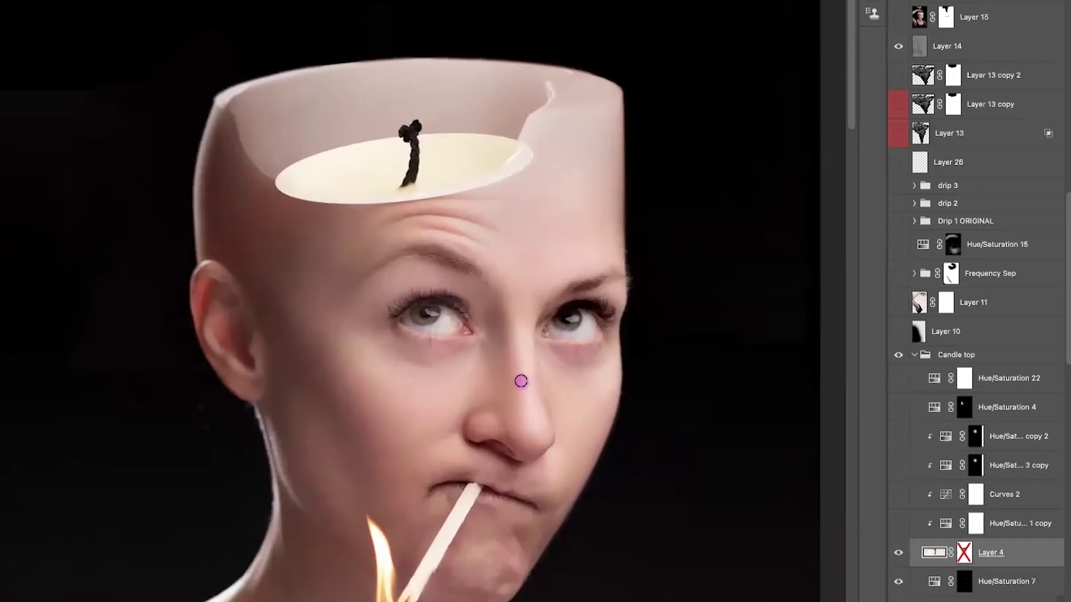
pyautogui.hotkey('ctrl', '+')
pyautogui.keyDown('shift'); pyautogui.click(963, 557); pyautogui.keyUp('shift')
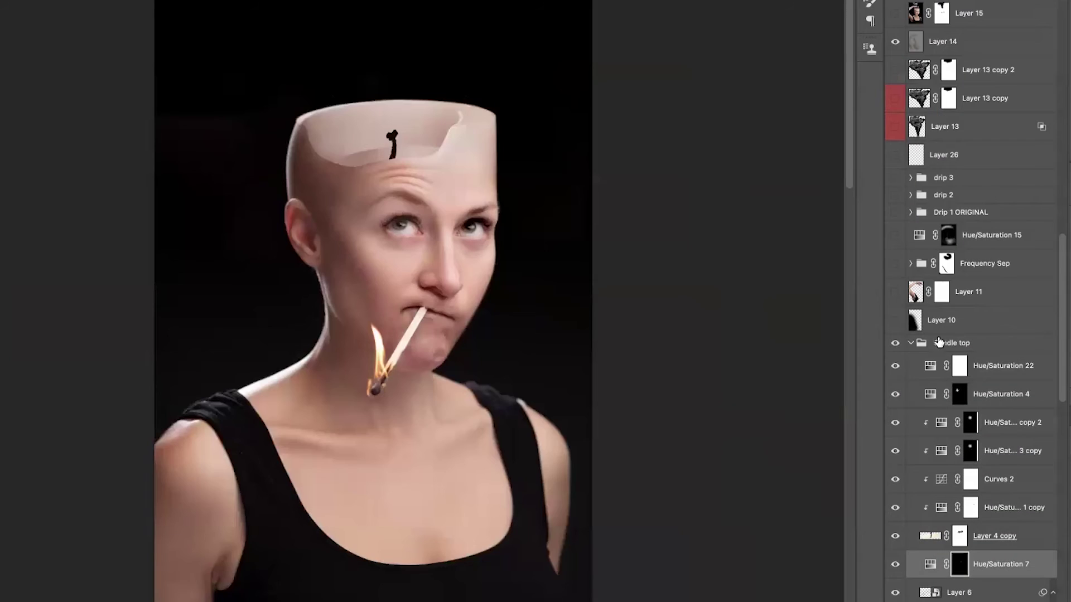
# Show Layer 10's shoulder shadow, the raised hand holding the wick, and the forehead wax drip layers
pyautogui.click(897, 319)
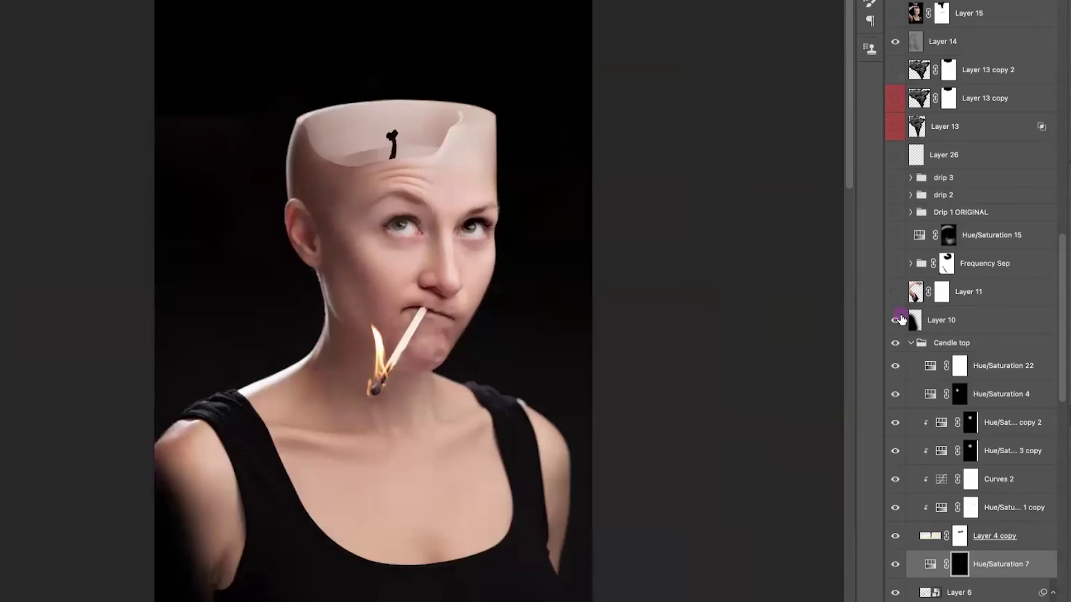
pyautogui.click(895, 296)
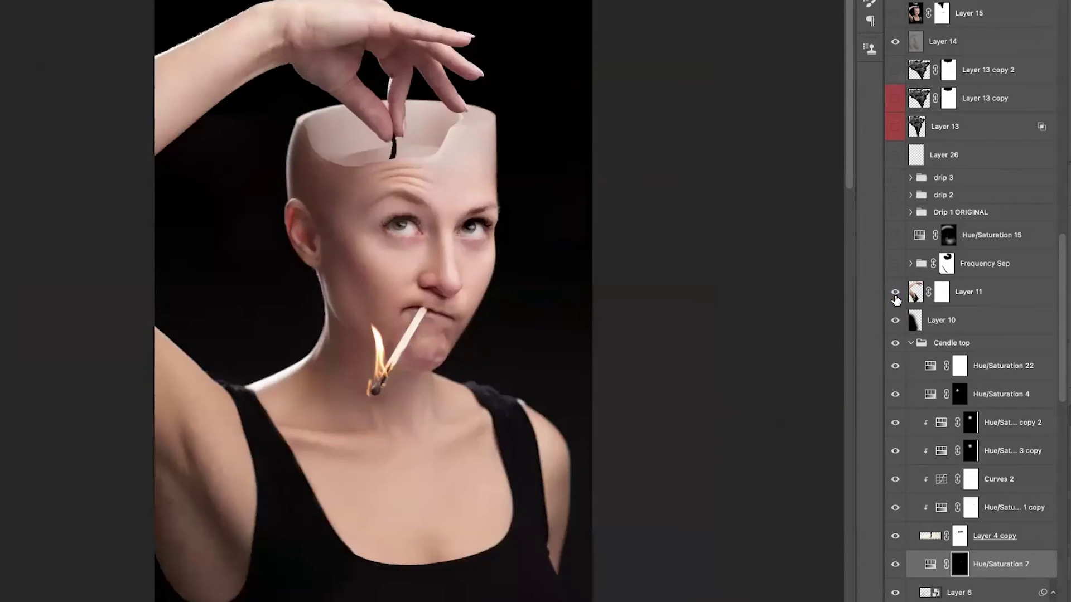
pyautogui.moveTo(895, 263); pyautogui.dragTo(897, 201)
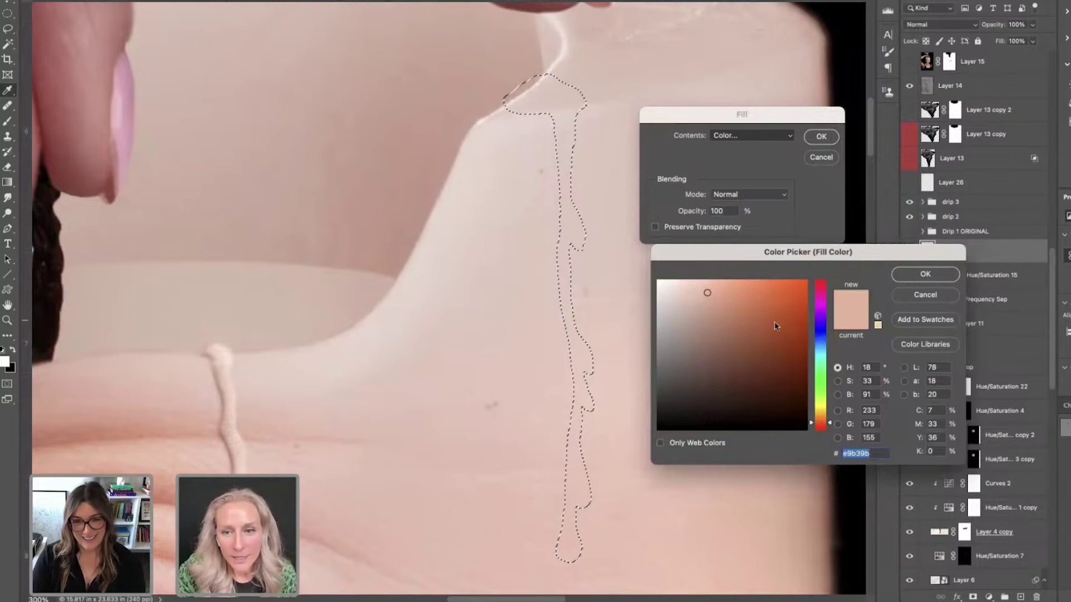
# Fill the drip selection with a pale wax colour and convert the layer to a Smart Object
pyautogui.click(717, 297)
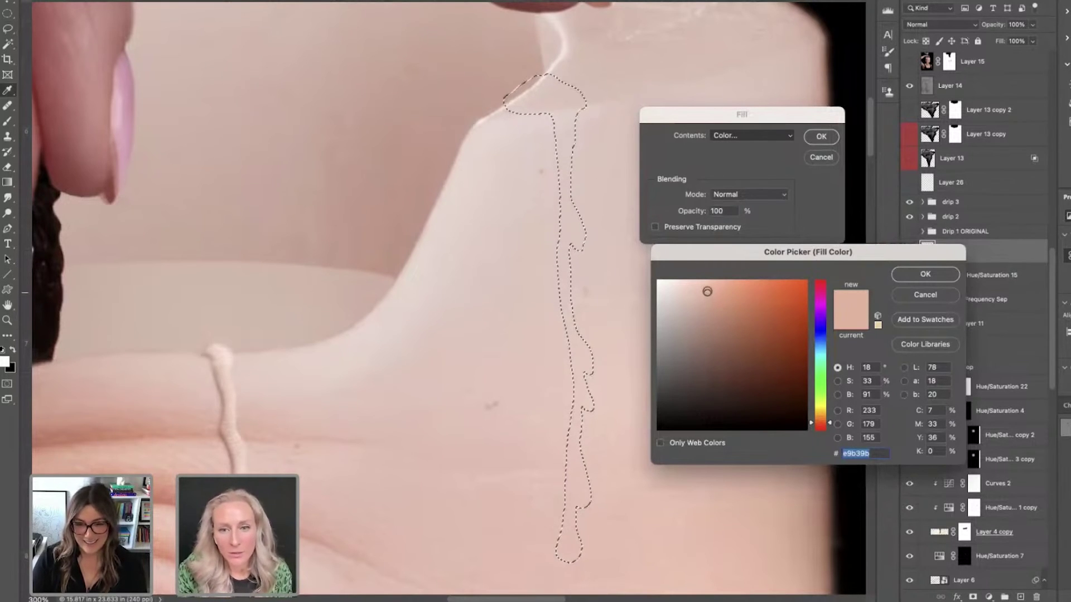
pyautogui.click(700, 287)
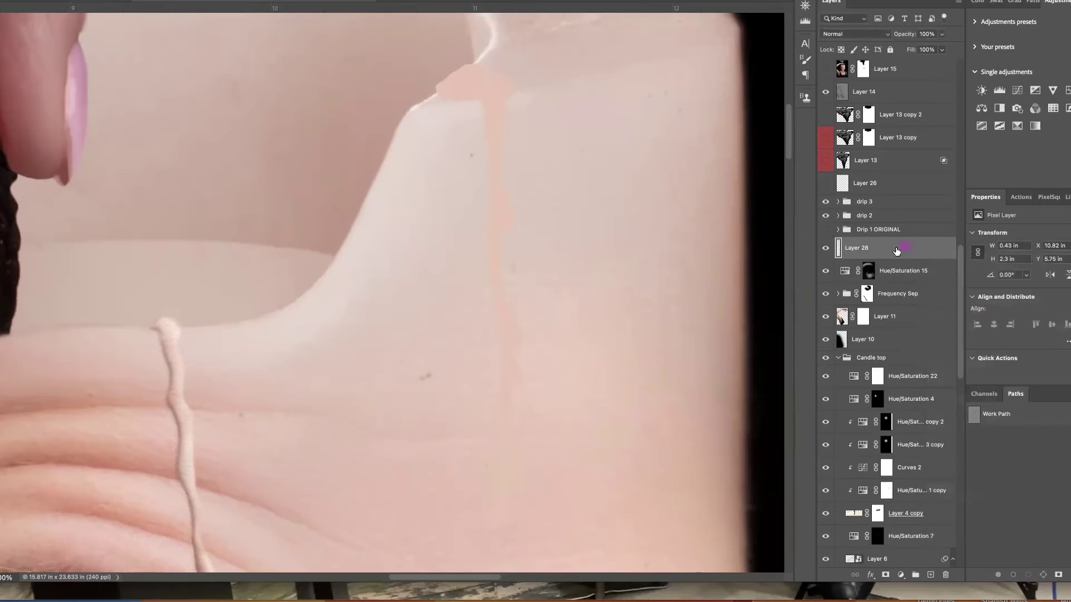
pyautogui.rightClick(948, 247)
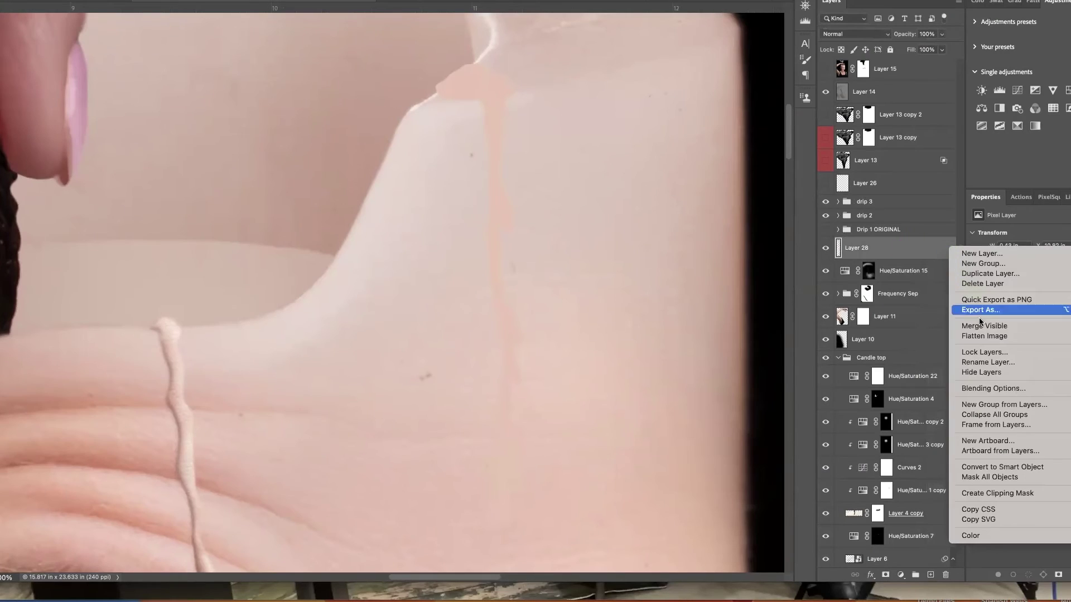
pyautogui.click(1021, 466)
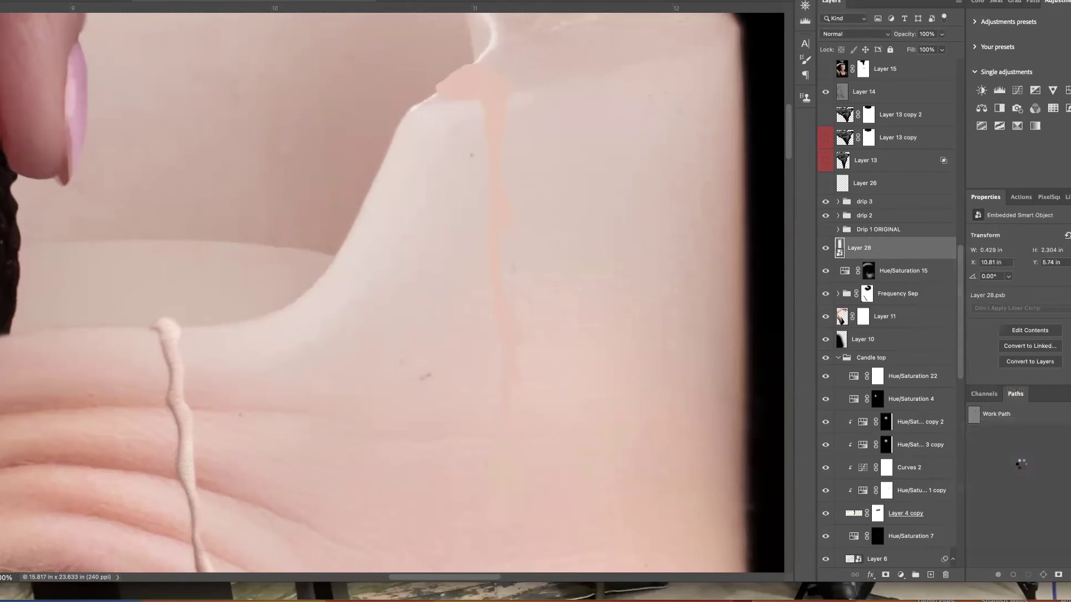
# Add Bevel & Emboss and Drop Shadow to the drip, then split the effects into layers
pyautogui.click(872, 575)
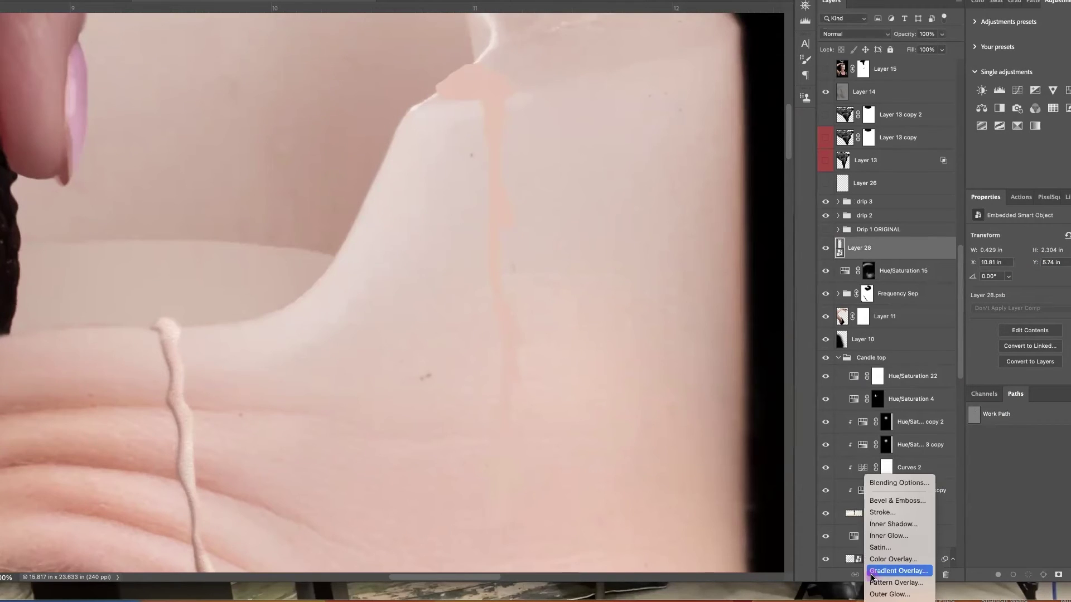
pyautogui.click(888, 501)
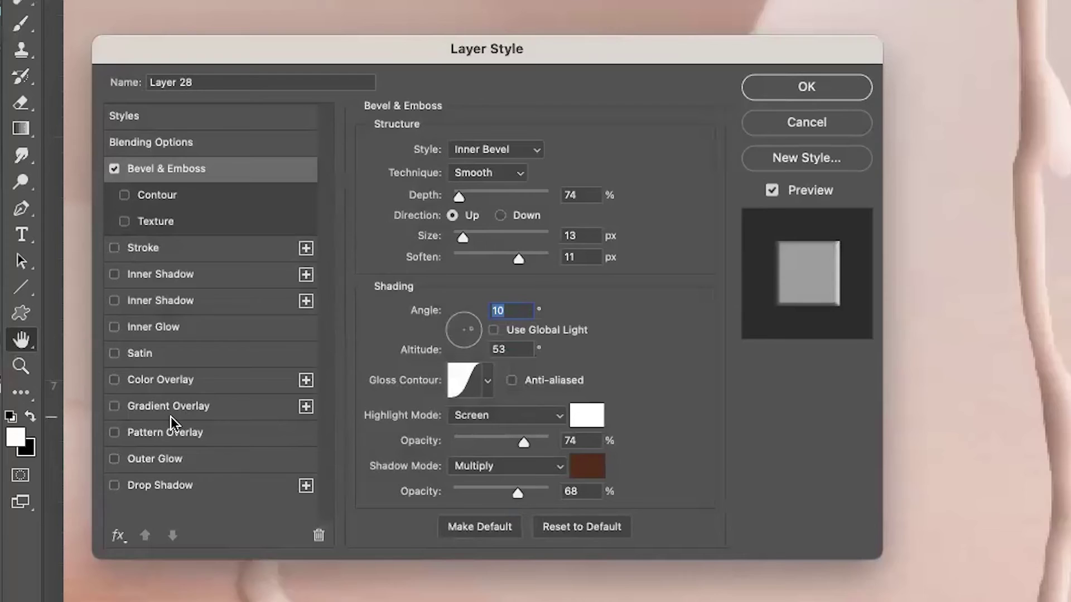
pyautogui.click(161, 485)
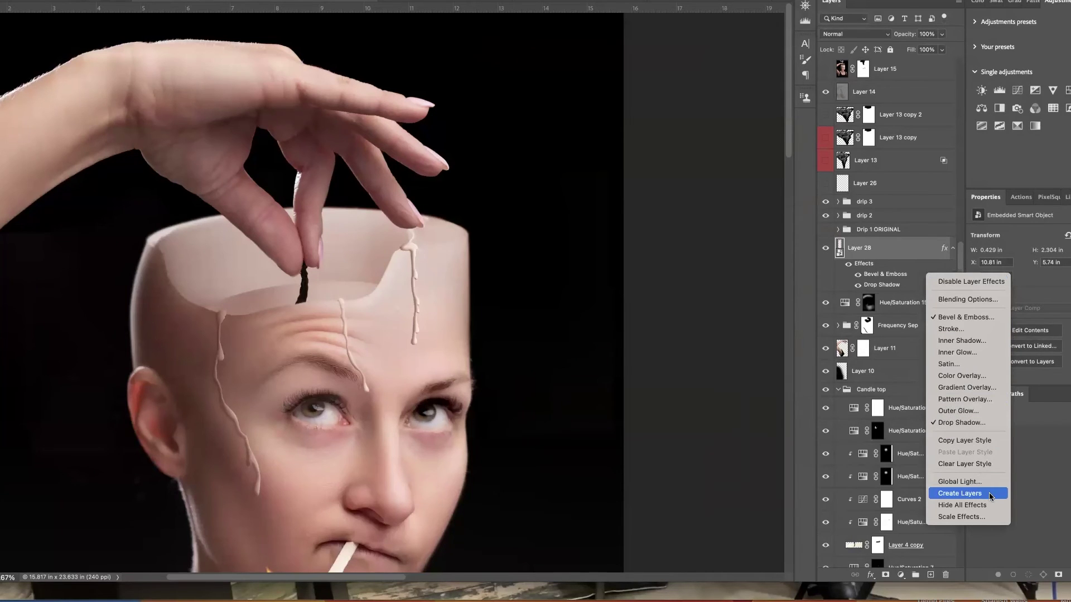
pyautogui.click(959, 493)
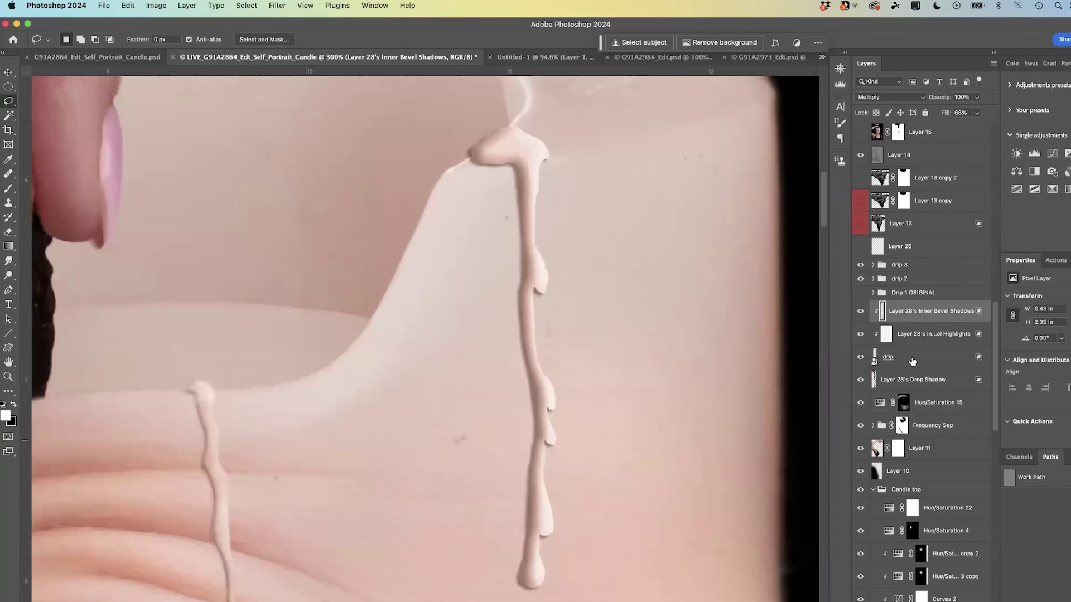
# Apply the Filter Gallery's Texturizer with Sandstone texture to the drip layer
pyautogui.click(912, 361)
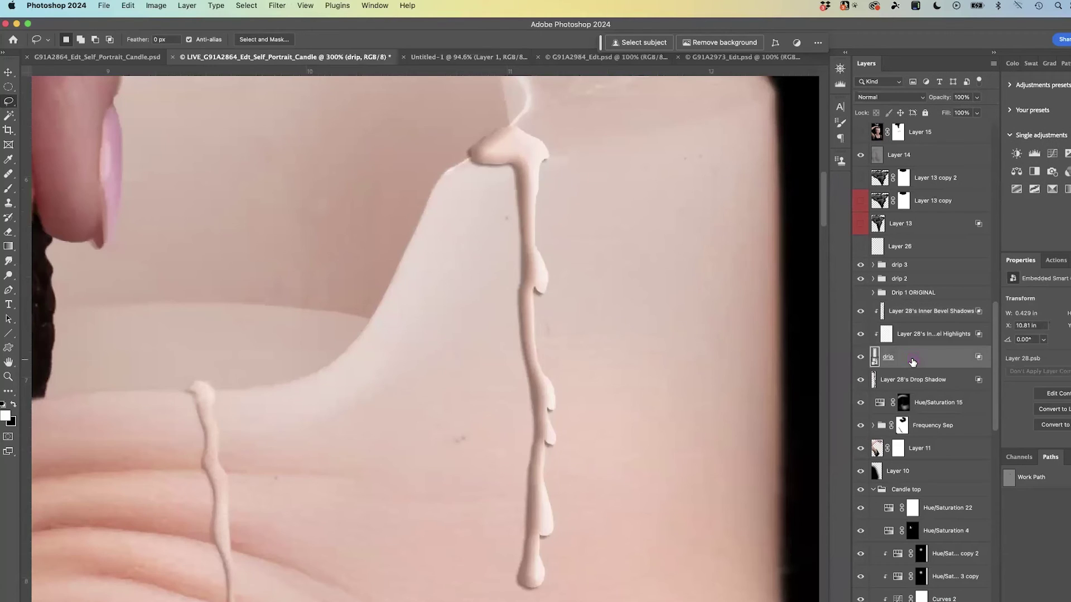
pyautogui.click(276, 6)
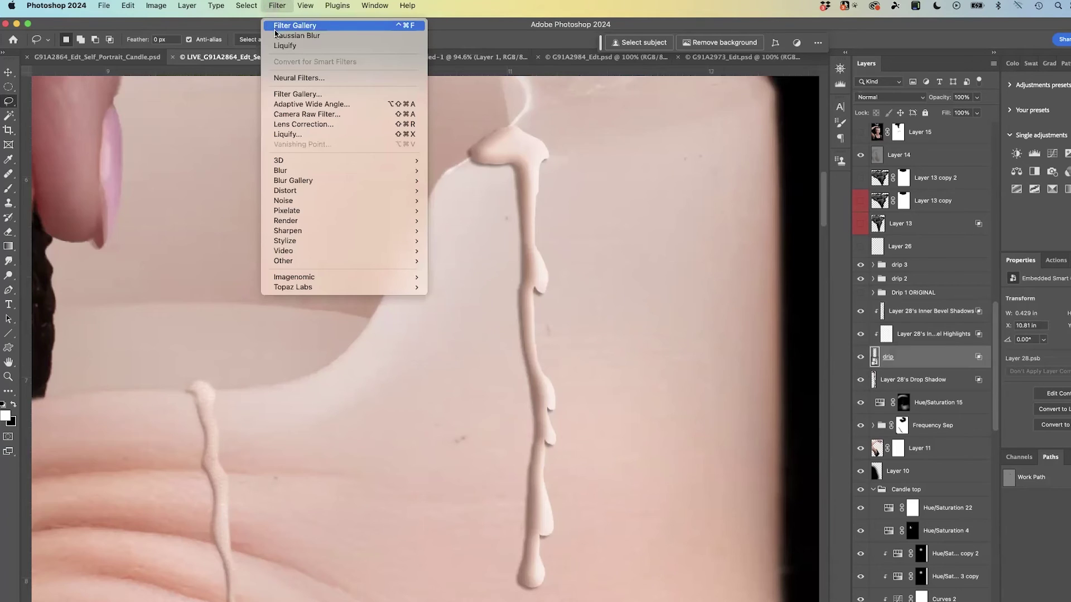
pyautogui.click(275, 29)
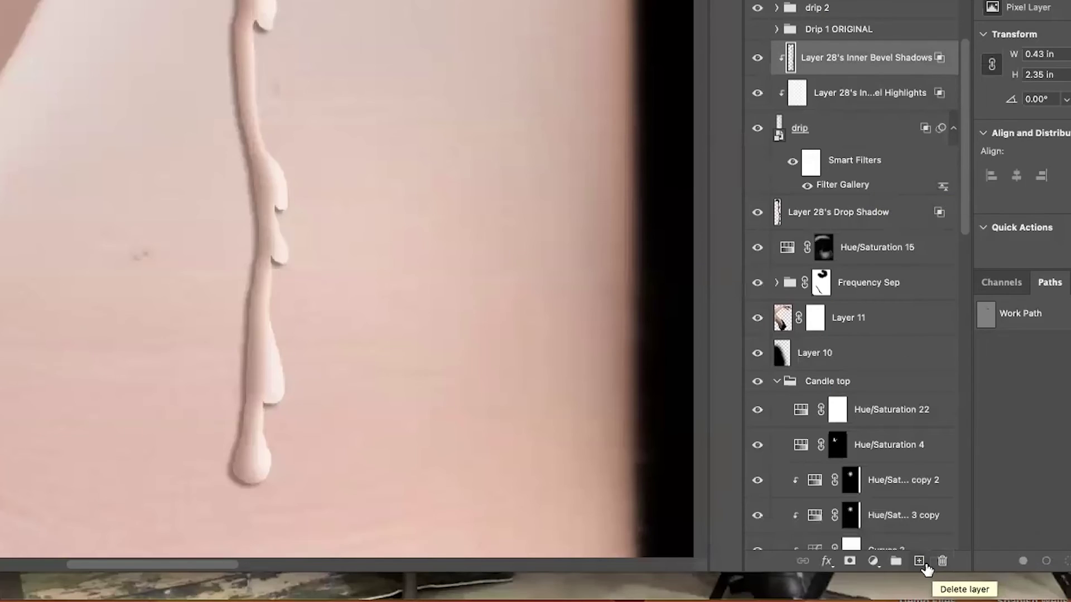
pyautogui.click(918, 561)
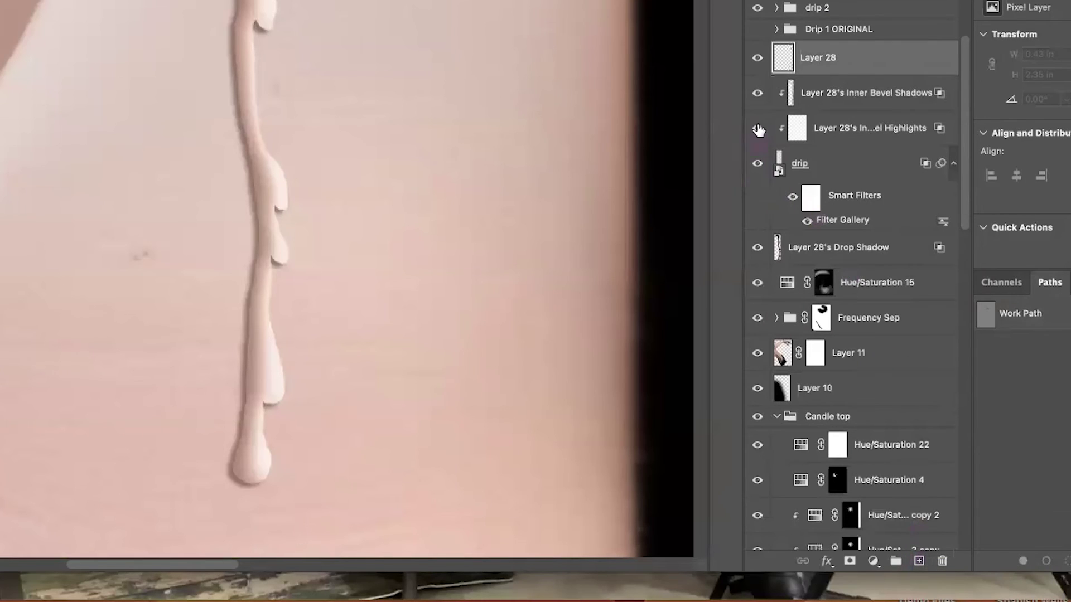
# Add a new layer clipped to the drip and fill it with 50% Gray
pyautogui.keyDown('alt'); pyautogui.click(785, 68); pyautogui.keyUp('alt')
pyautogui.hotkey('shift', 'BackSpace')
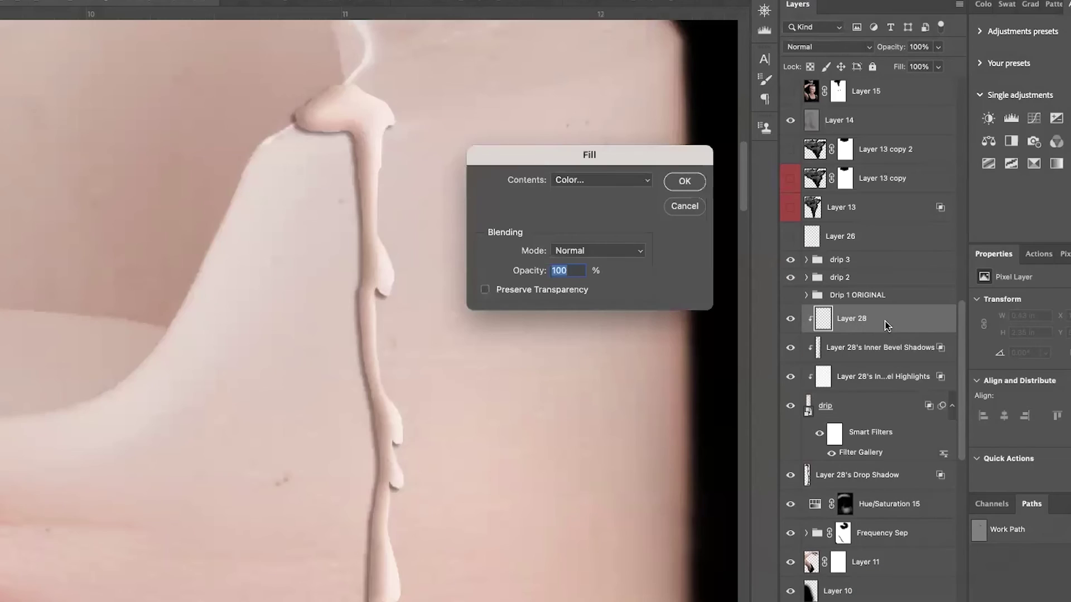
pyautogui.click(563, 179)
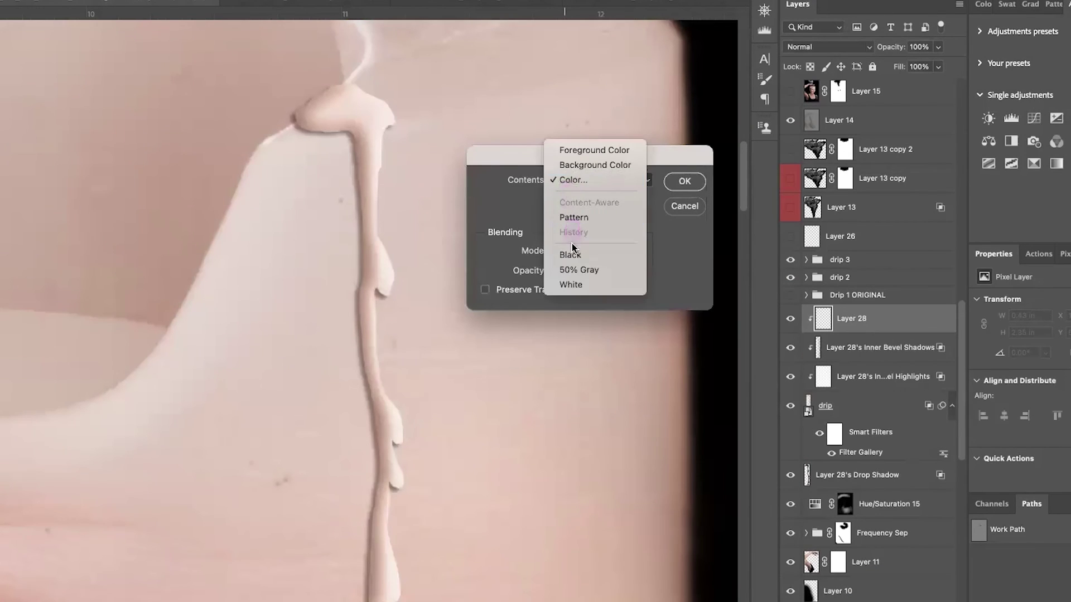
pyautogui.click(577, 270)
pyautogui.click(684, 184)
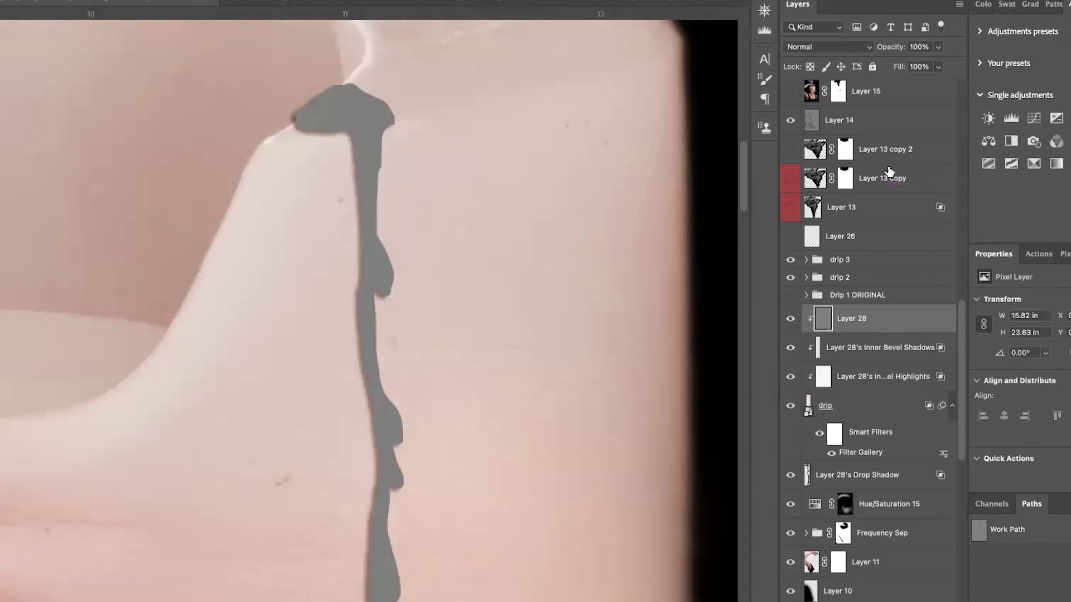
# Set the gray layer to Soft Light and paint shading onto the drip's lower bulge
pyautogui.click(796, 48)
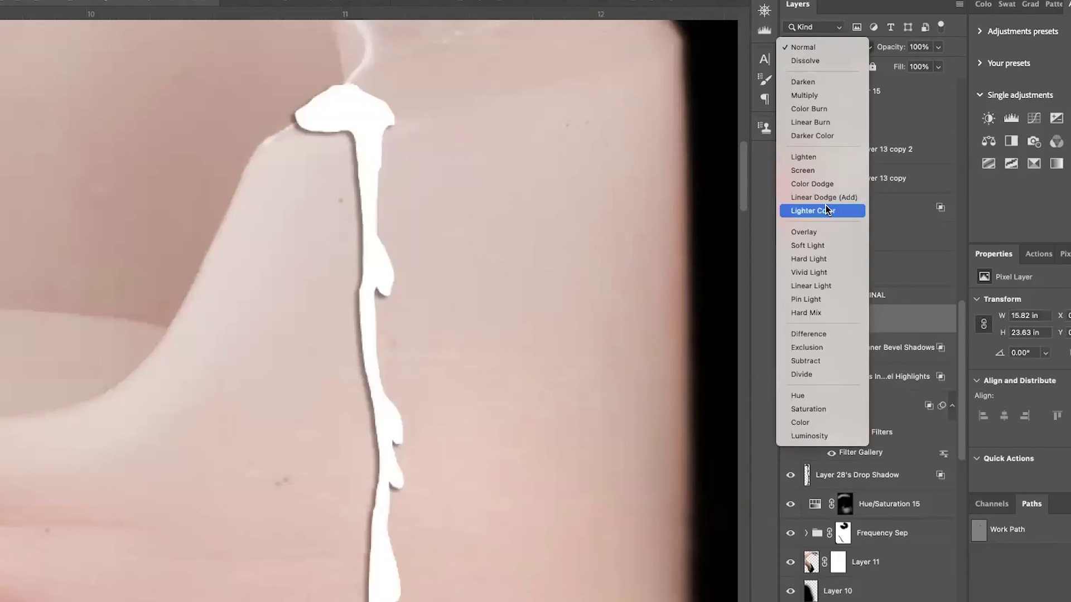
pyautogui.click(808, 245)
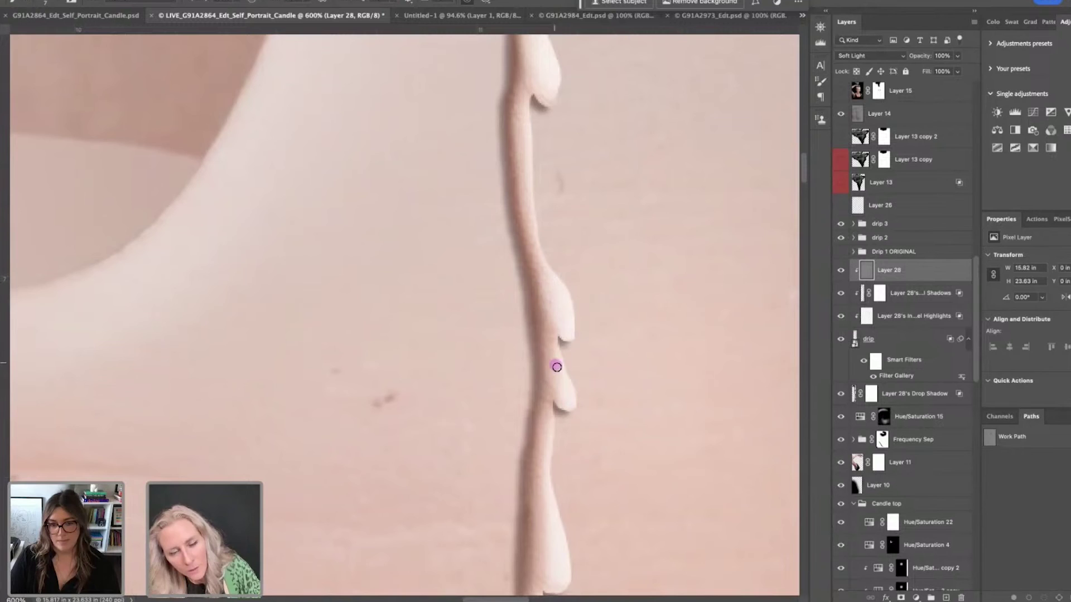
pyautogui.moveTo(561, 392)
pyautogui.mouseDown()
pyautogui.moveTo(554, 375)
pyautogui.moveTo(563, 387)
pyautogui.moveTo(553, 386)
pyautogui.mouseUp()
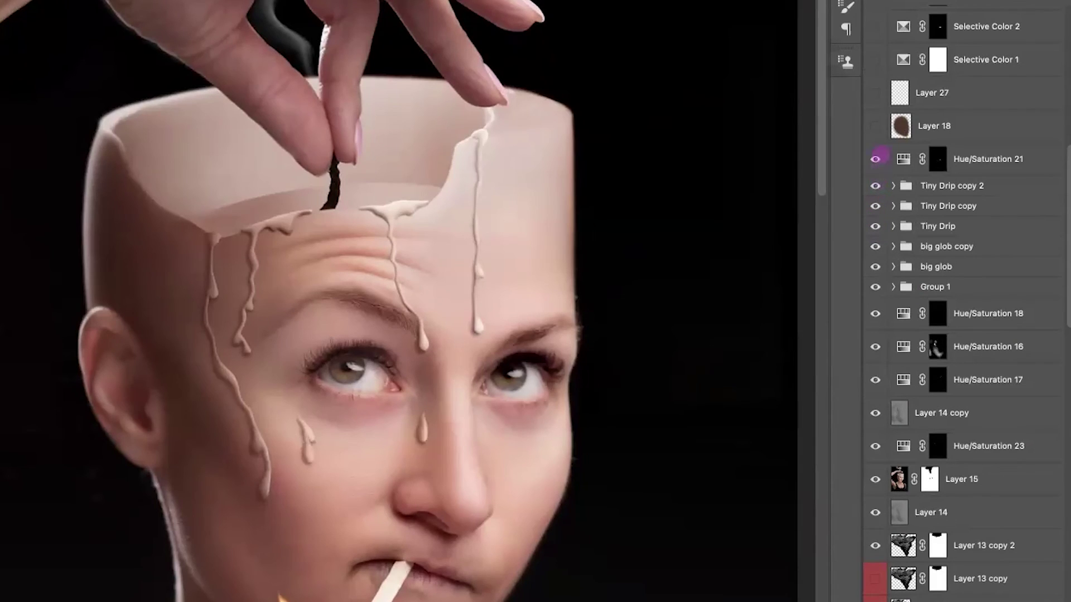
# Show Layer 18 and Layer 23 copy, then view and close the Gradient Map 1 copy's gradient unchanged
pyautogui.click(880, 126)
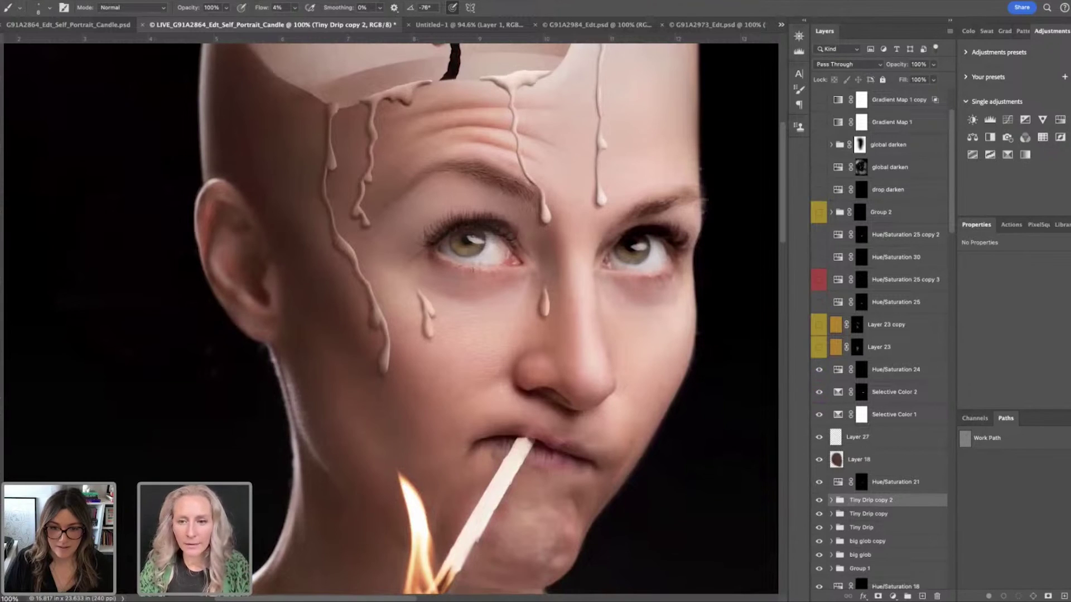
pyautogui.click(818, 324)
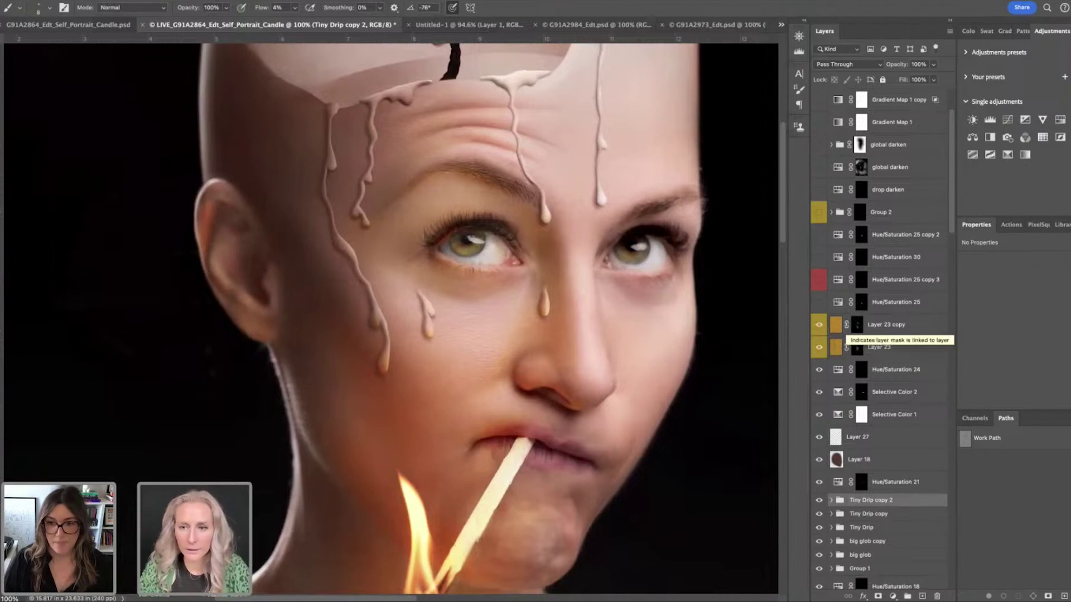
pyautogui.click(883, 324)
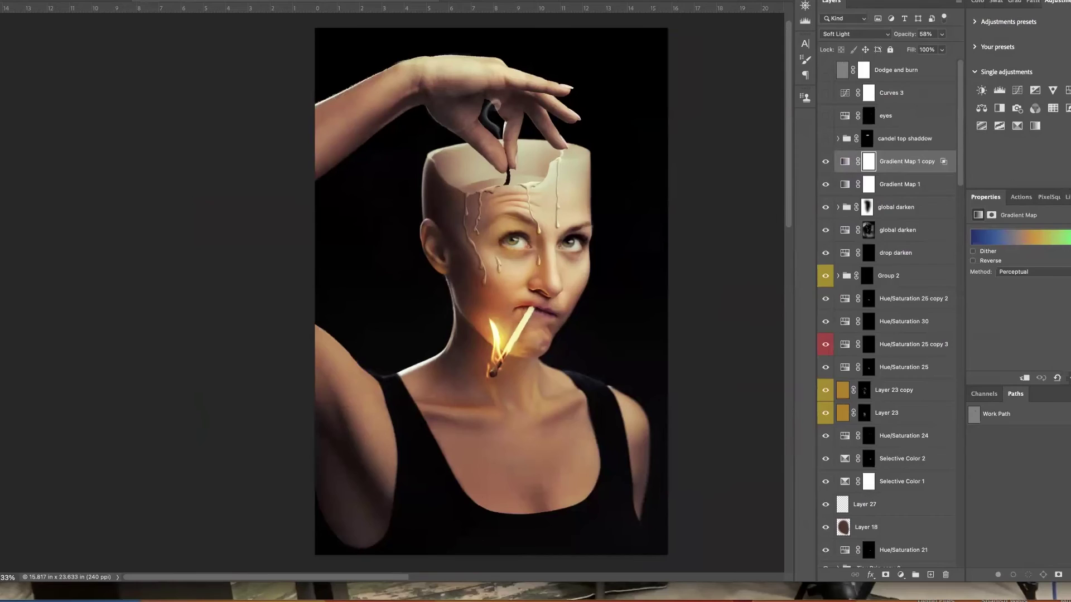
pyautogui.click(1025, 238)
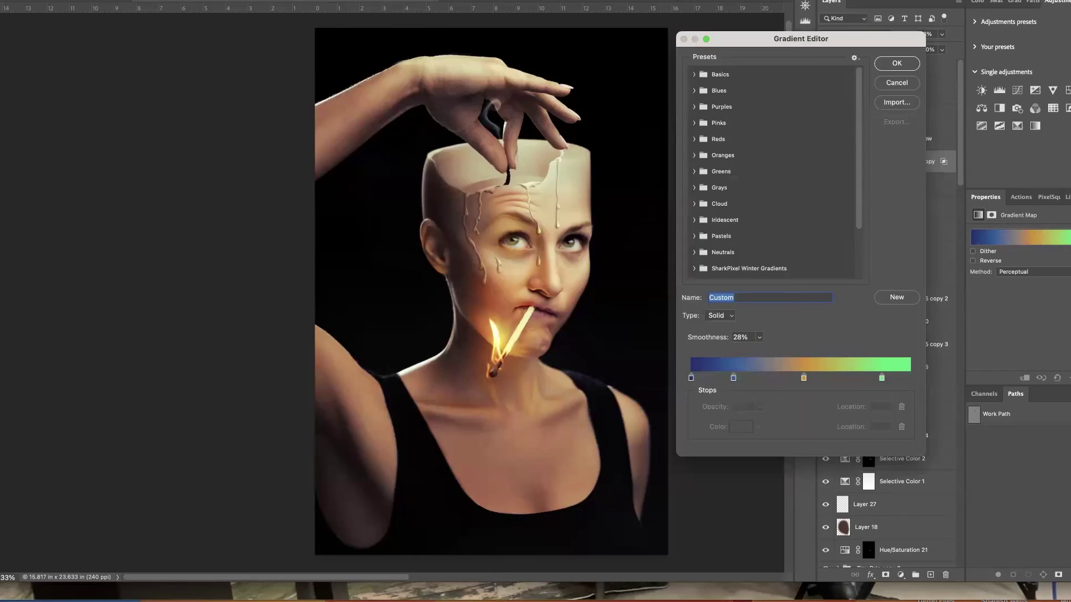
pyautogui.press('Return')
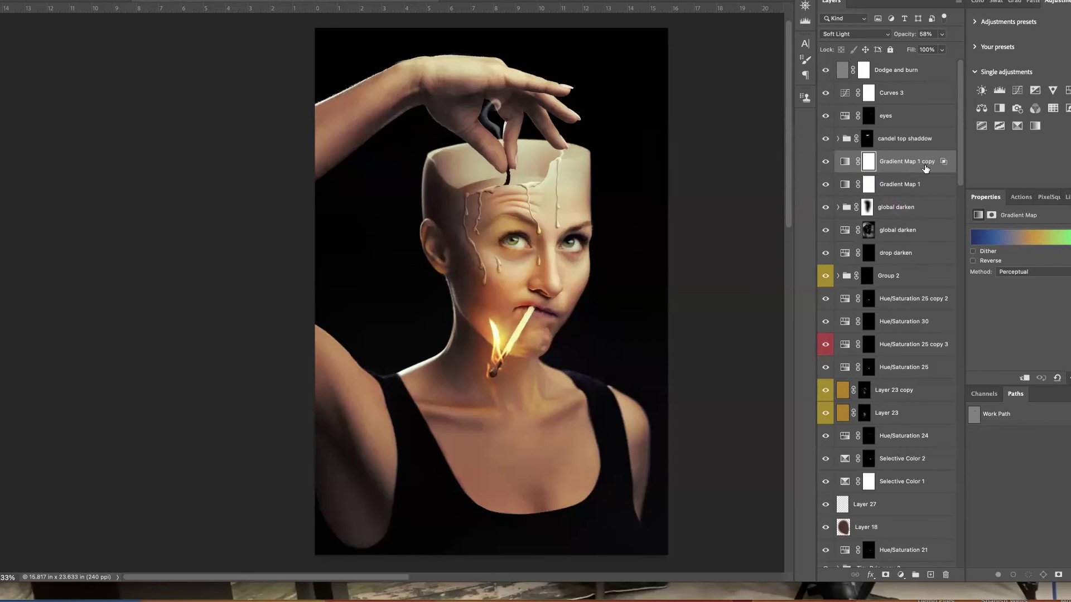